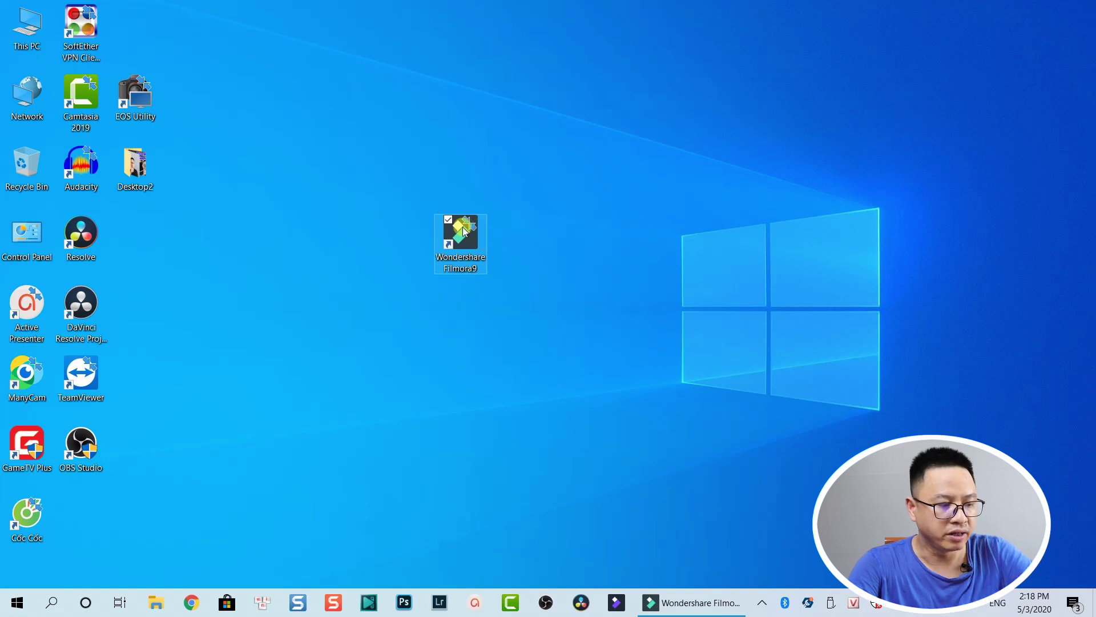
Open the Wondershare Filmora9 shortcut's install location and check the size of its Wondershare parent folder in Program Files
right_click(460, 232)
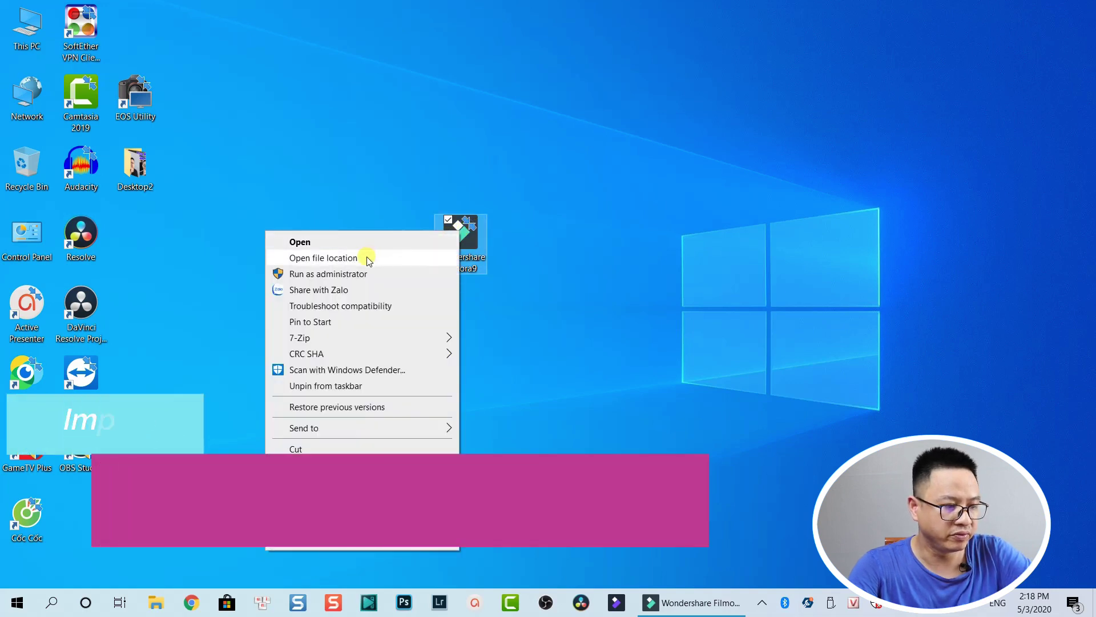
click(364, 259)
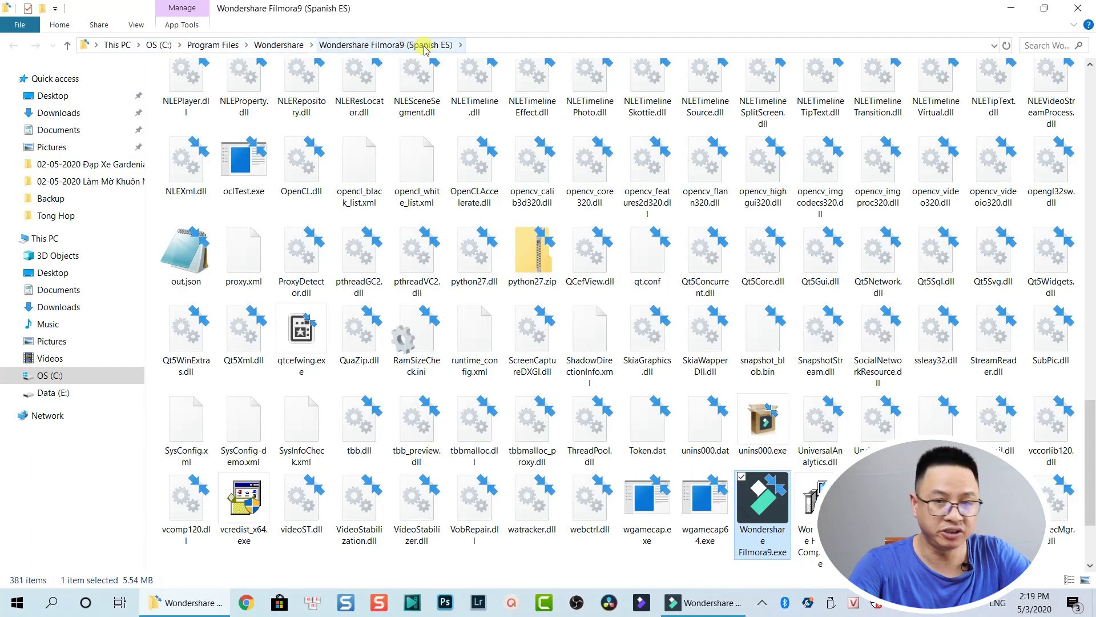
click(278, 45)
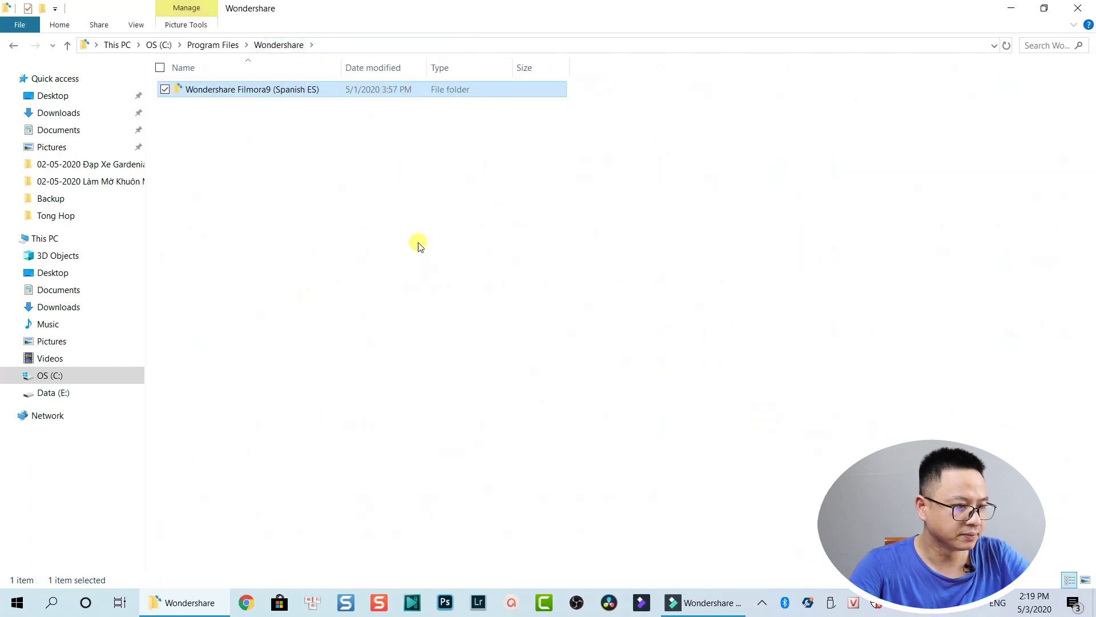
click(222, 46)
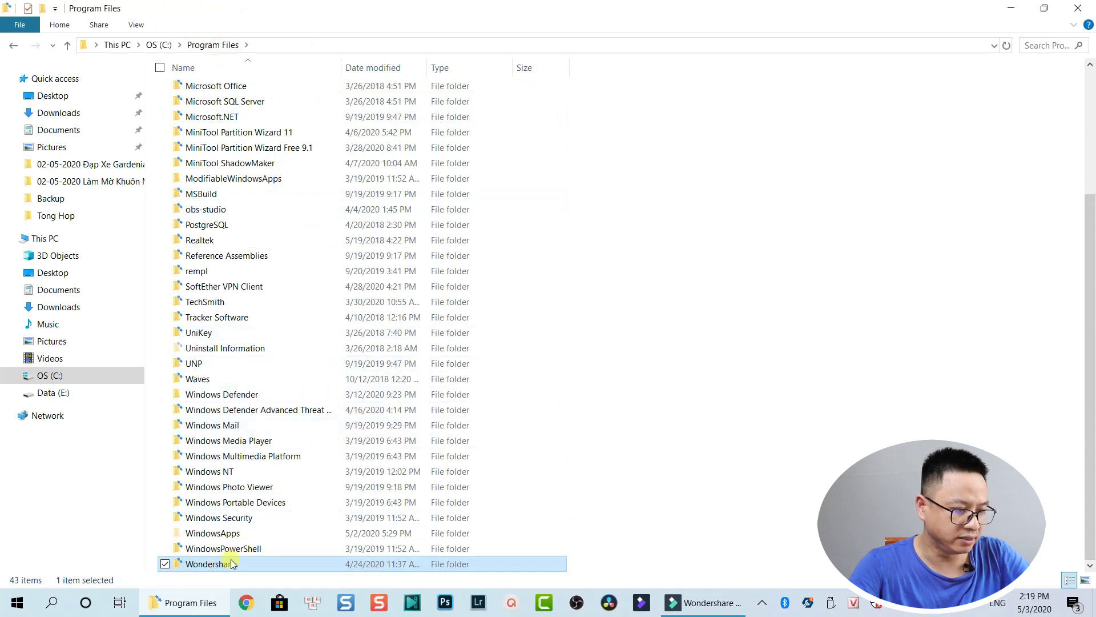
mouse_move(232, 571)
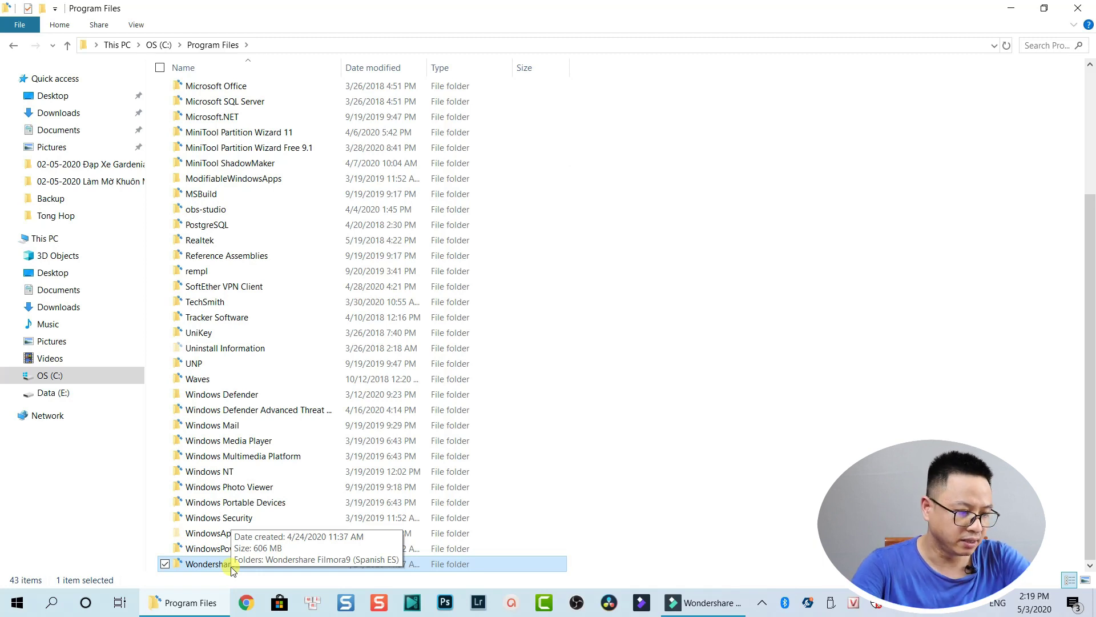
double_click(210, 565)
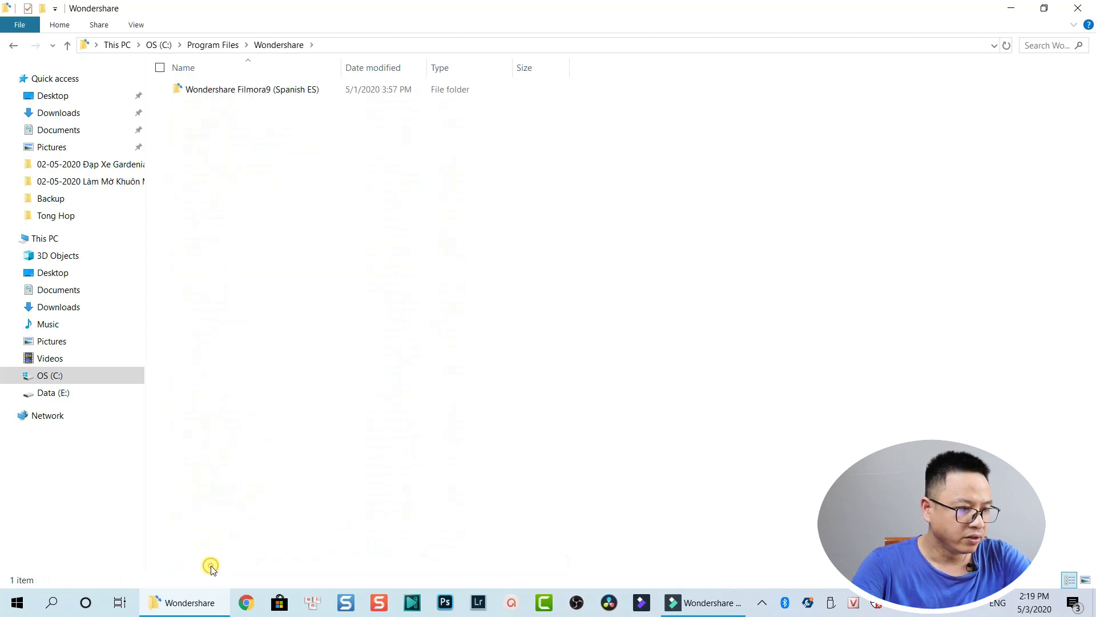
double_click(247, 90)
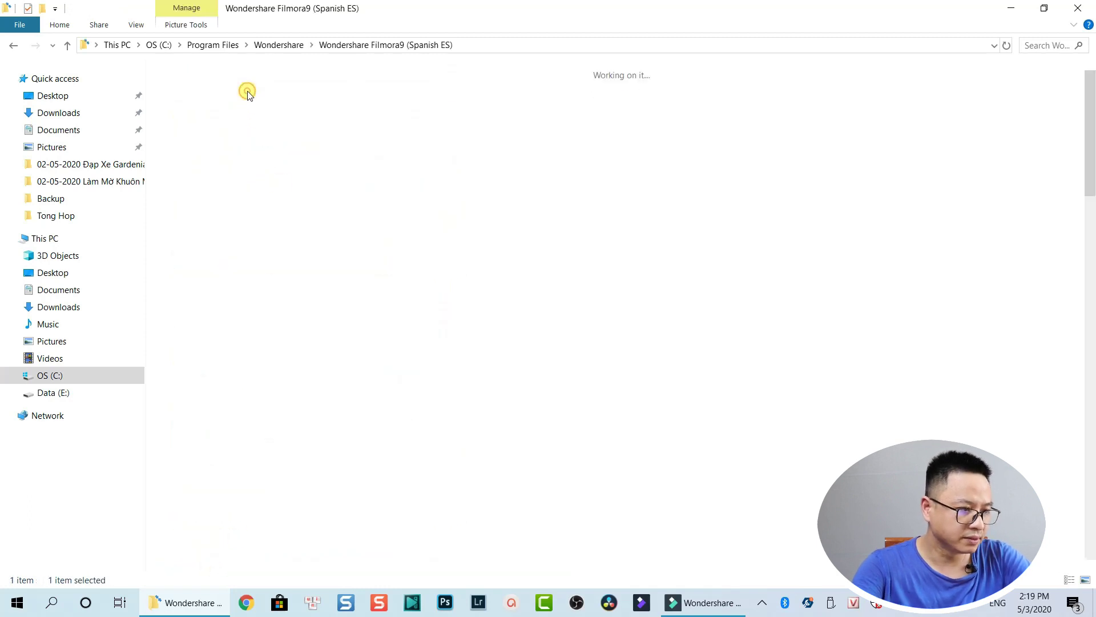
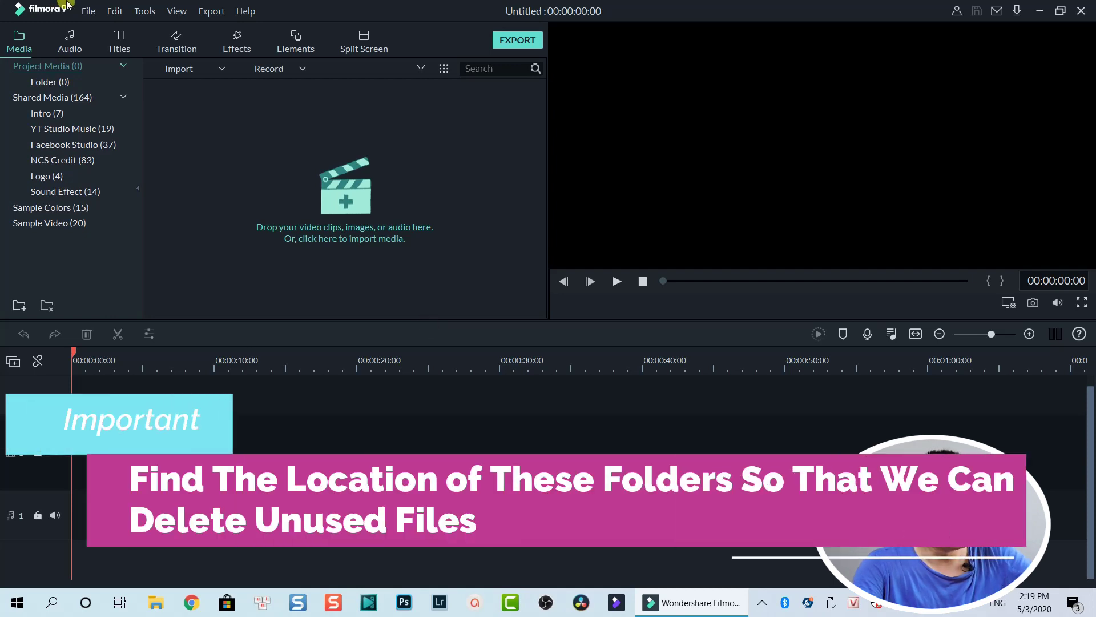
Review the Folders, Editing and Save settings in the Filmora preferences to find where project files are stored
click(88, 11)
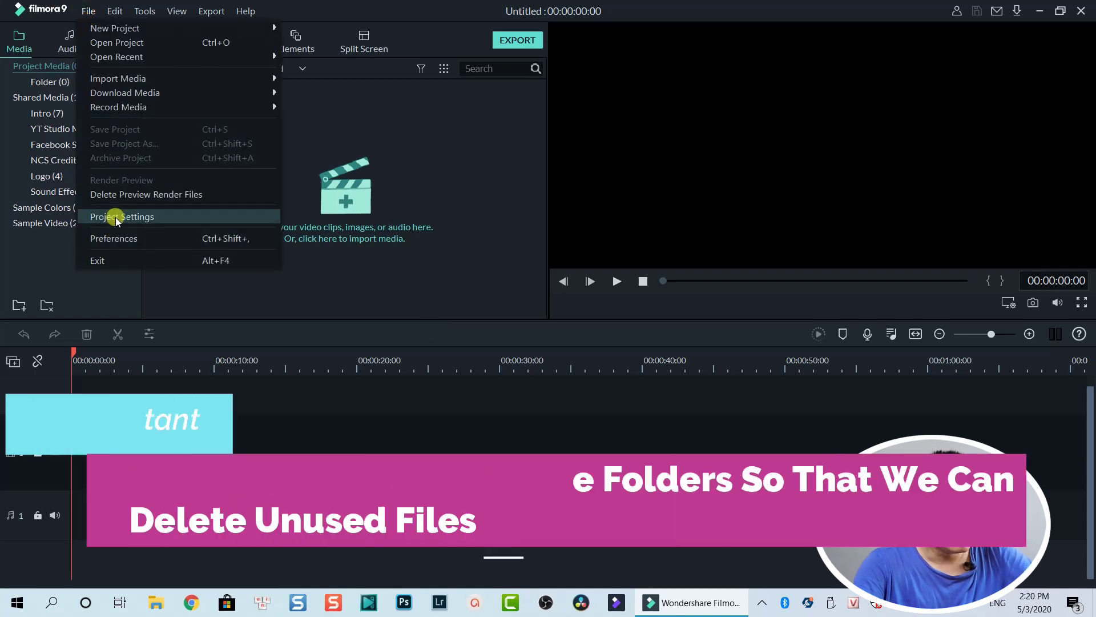
click(116, 238)
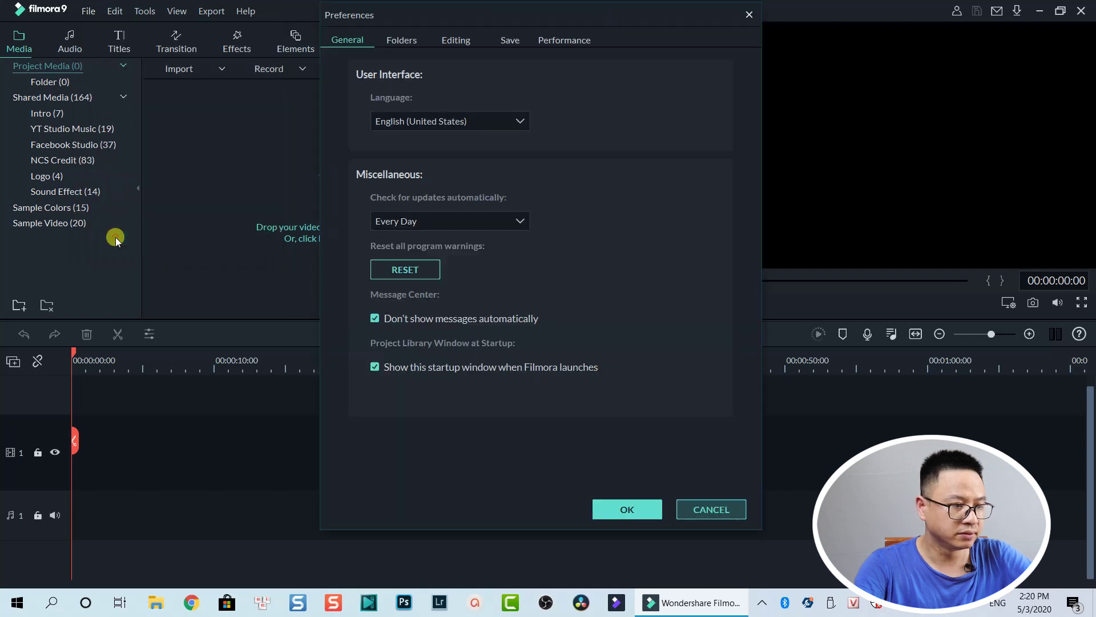
click(403, 42)
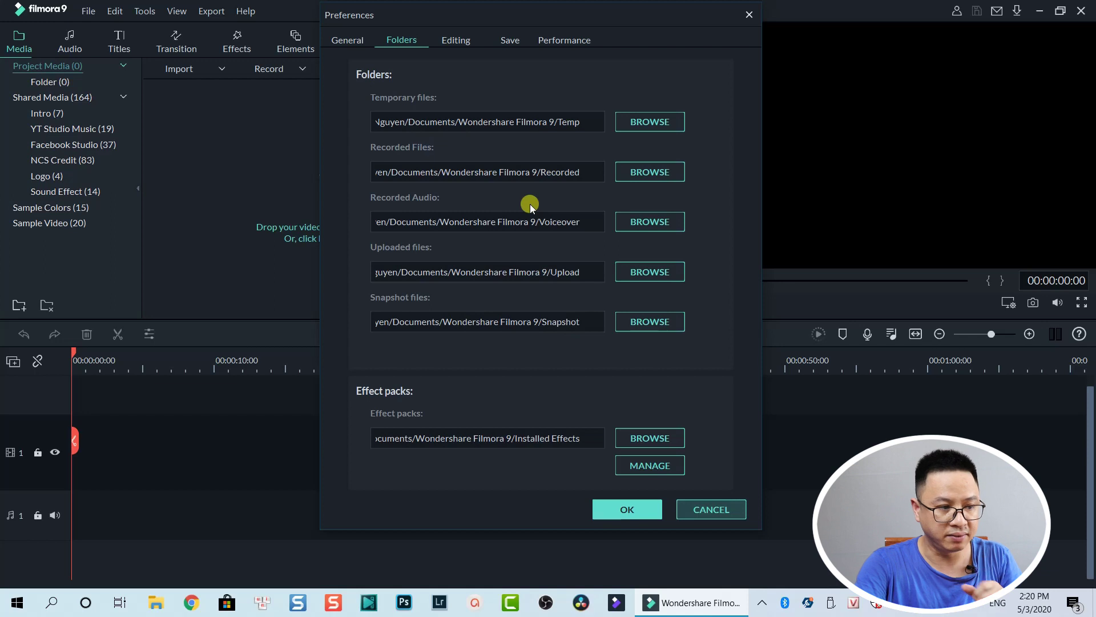
click(468, 48)
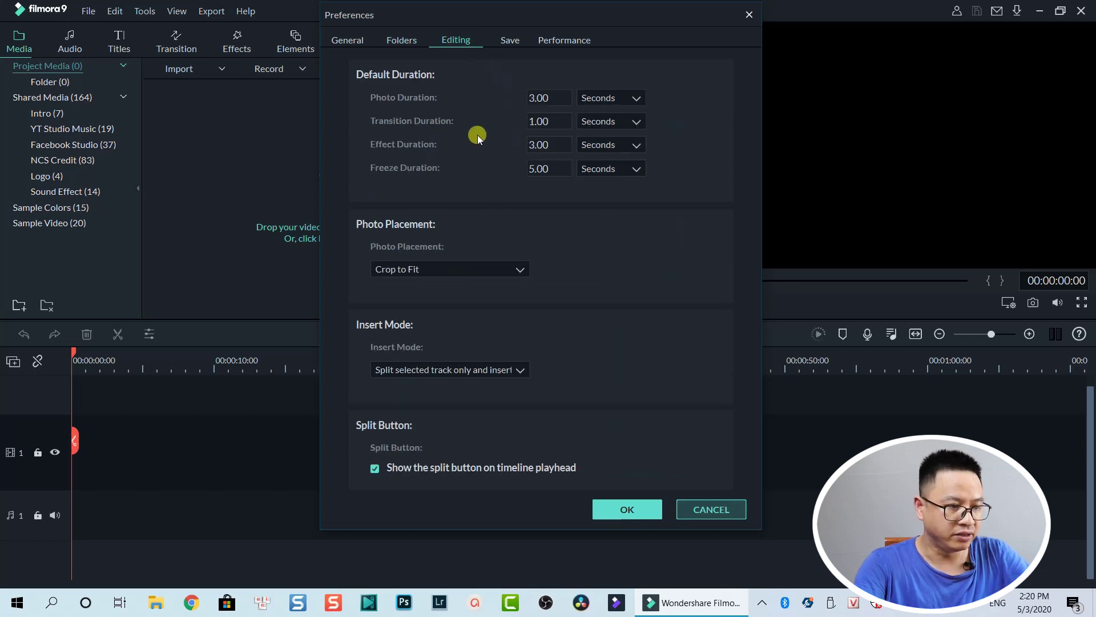
click(511, 40)
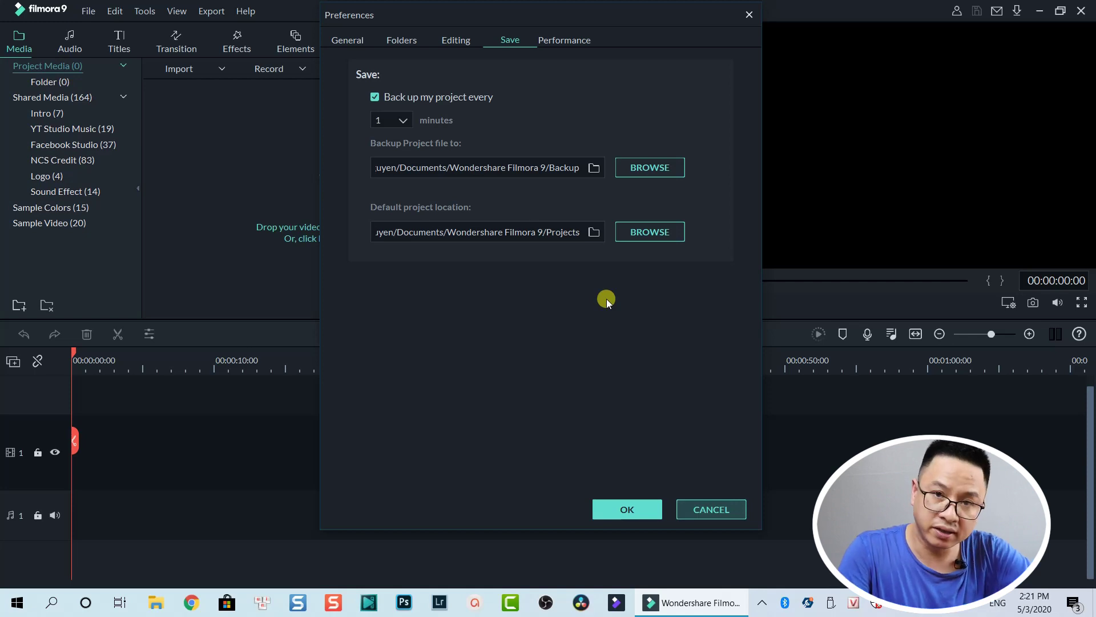
Inspect the backup and default project directories in the save preferences, leaving both paths as they are, and close the preferences
click(648, 169)
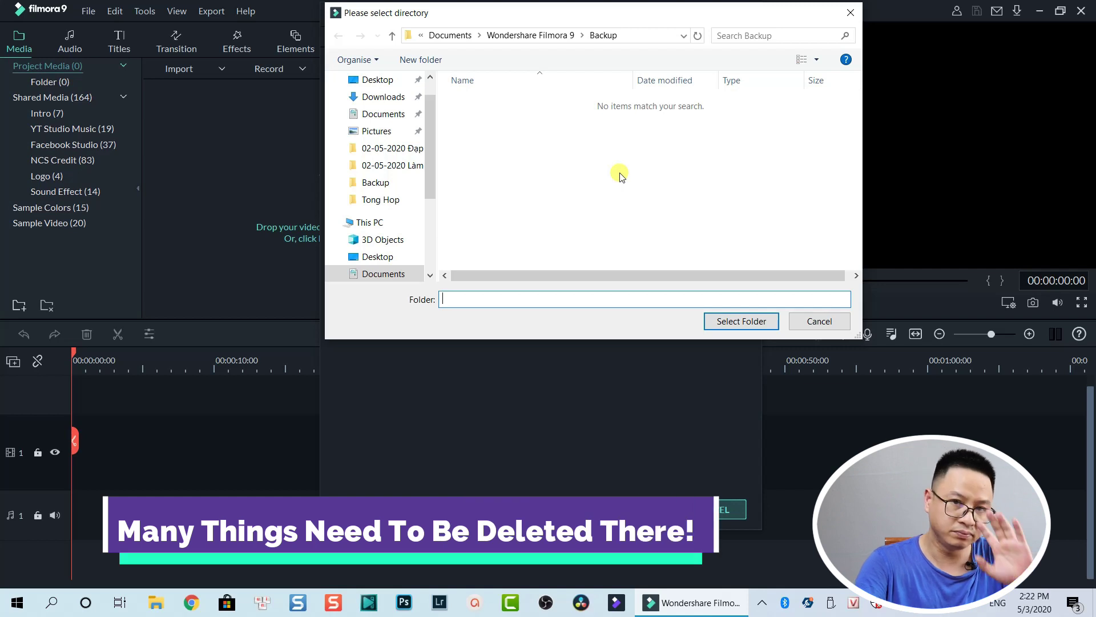
click(820, 321)
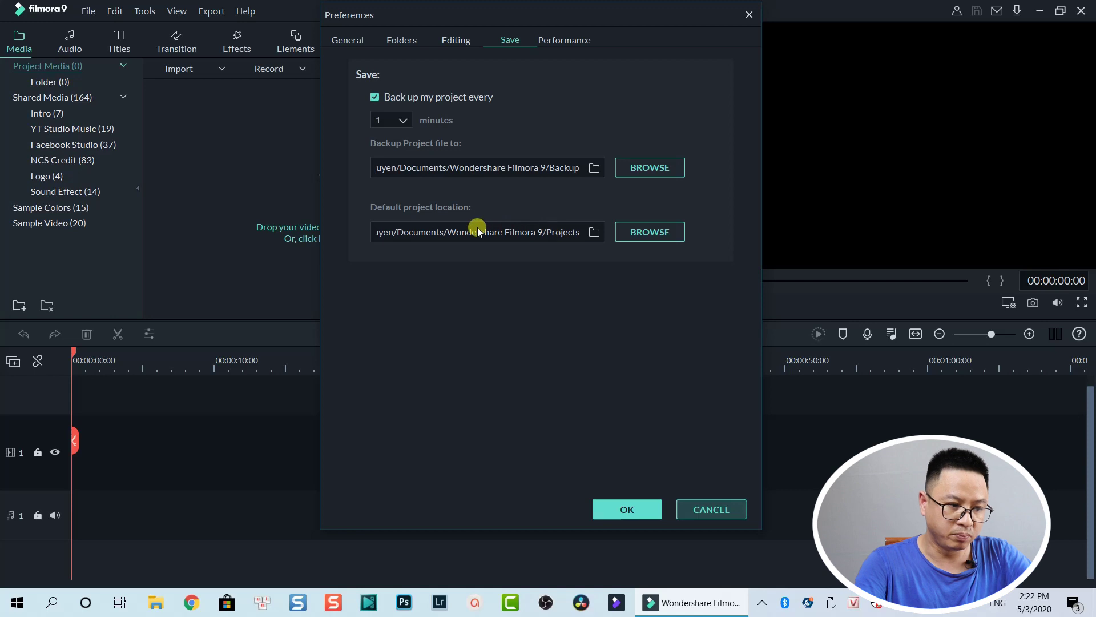
click(639, 231)
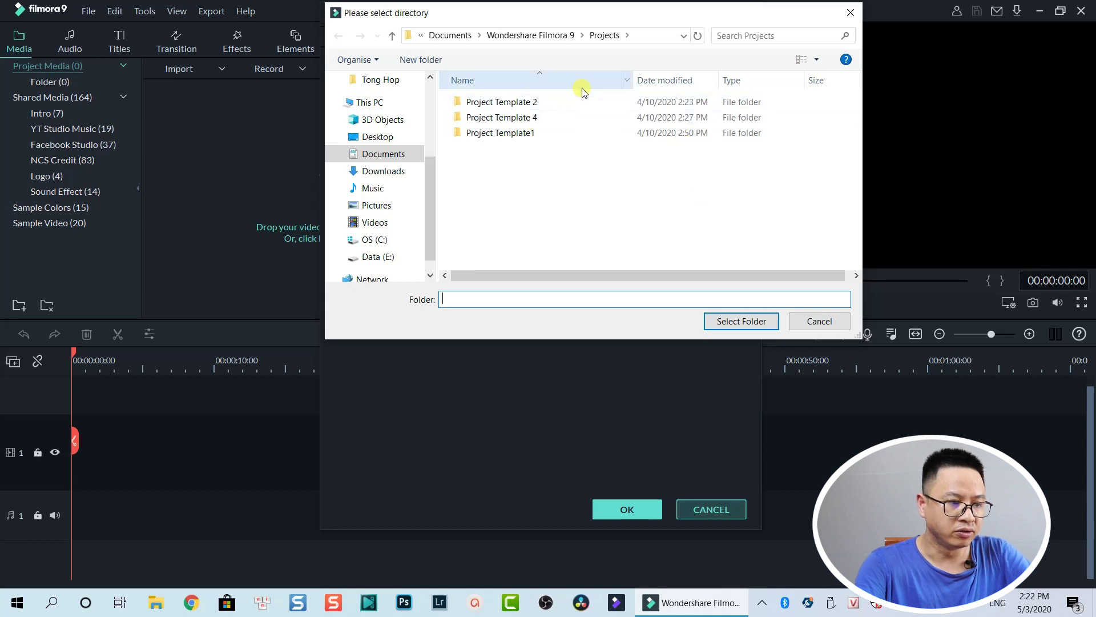
click(810, 323)
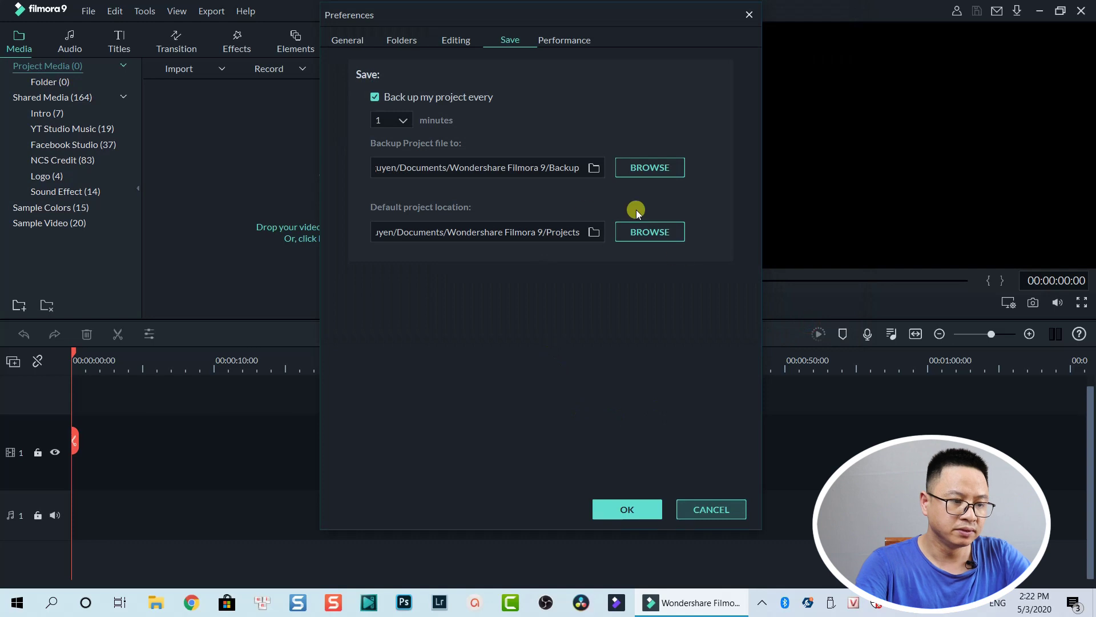
click(750, 15)
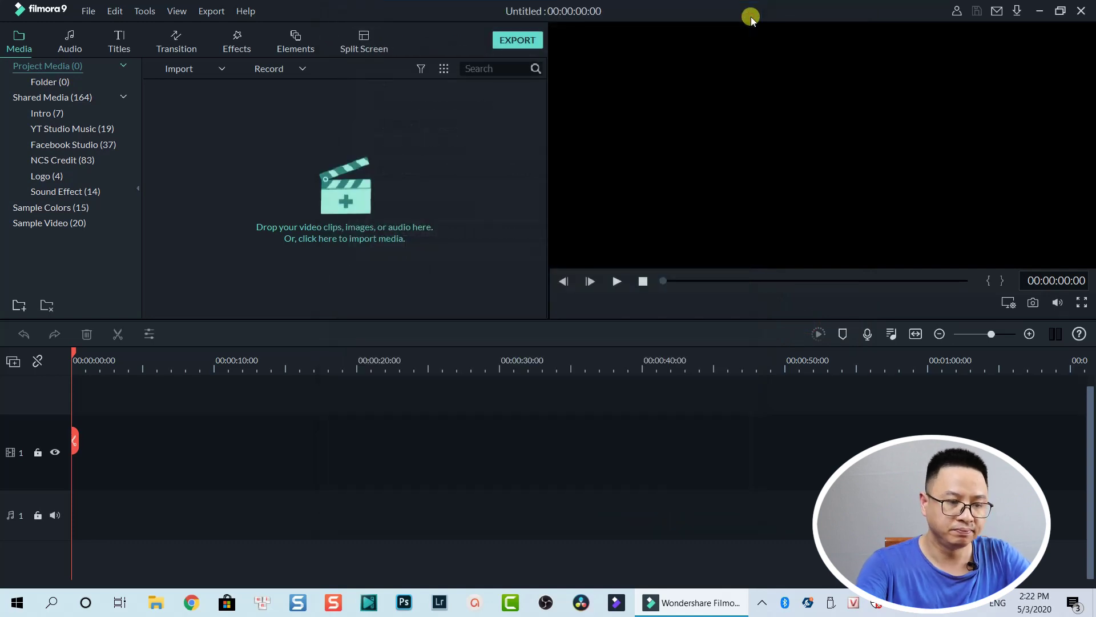
Switch to File Explorer, check the size of the Wondershare Filmora 9 folder in Documents and open that folder
click(1039, 10)
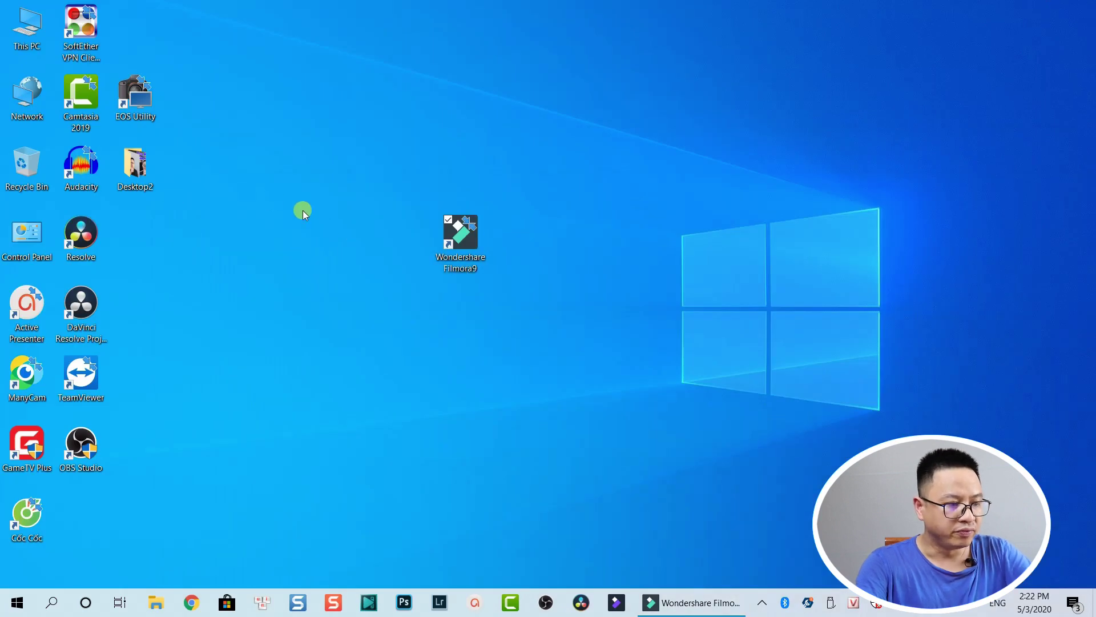
double_click(32, 40)
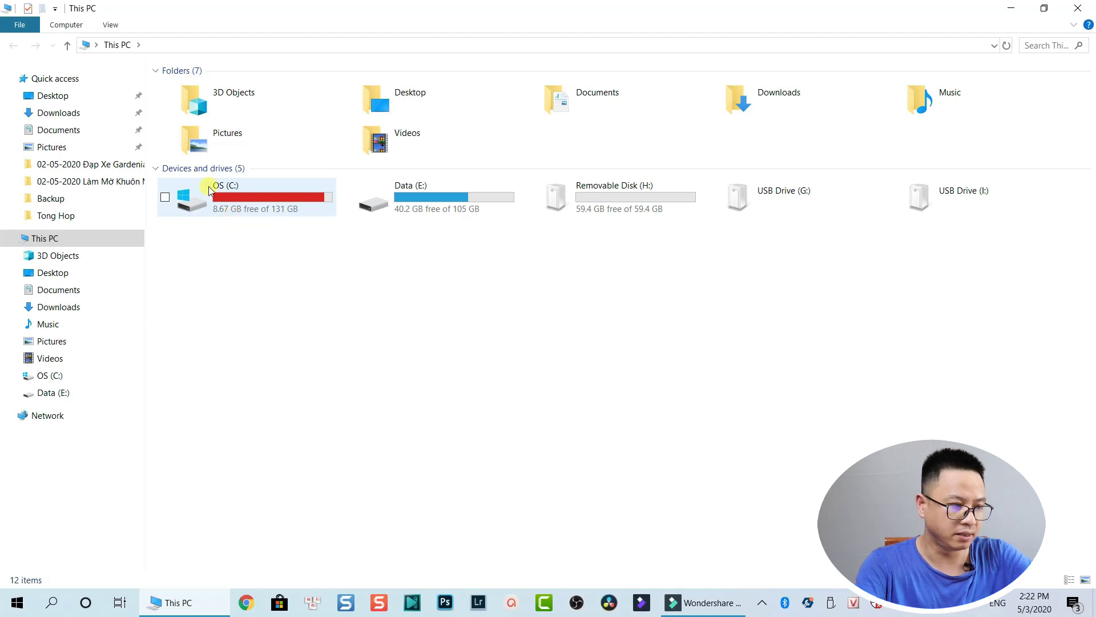
click(64, 131)
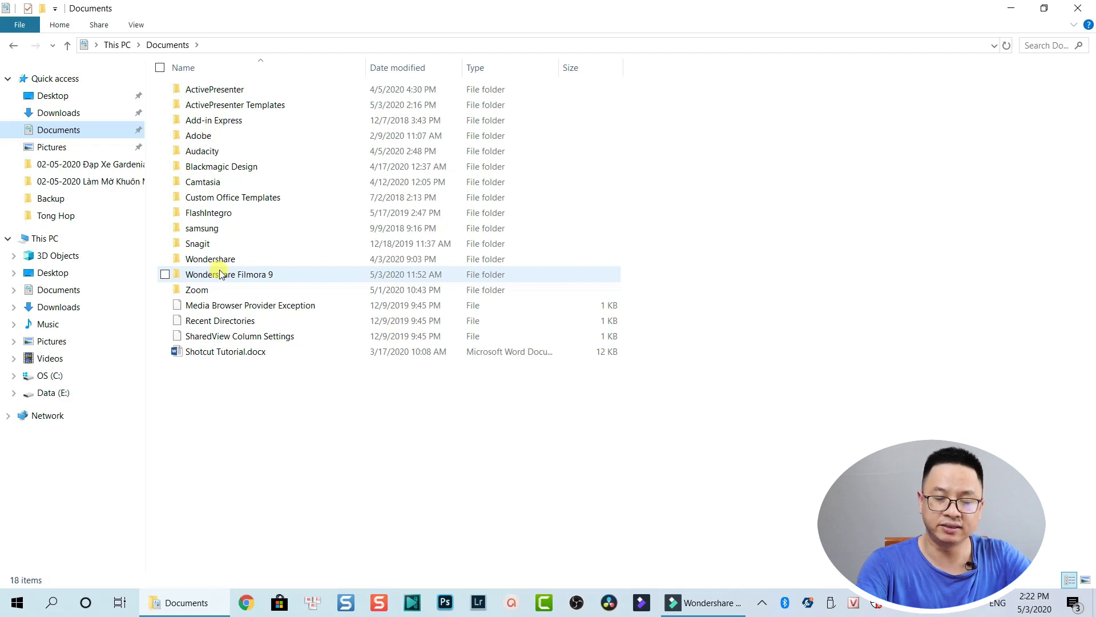
mouse_move(220, 274)
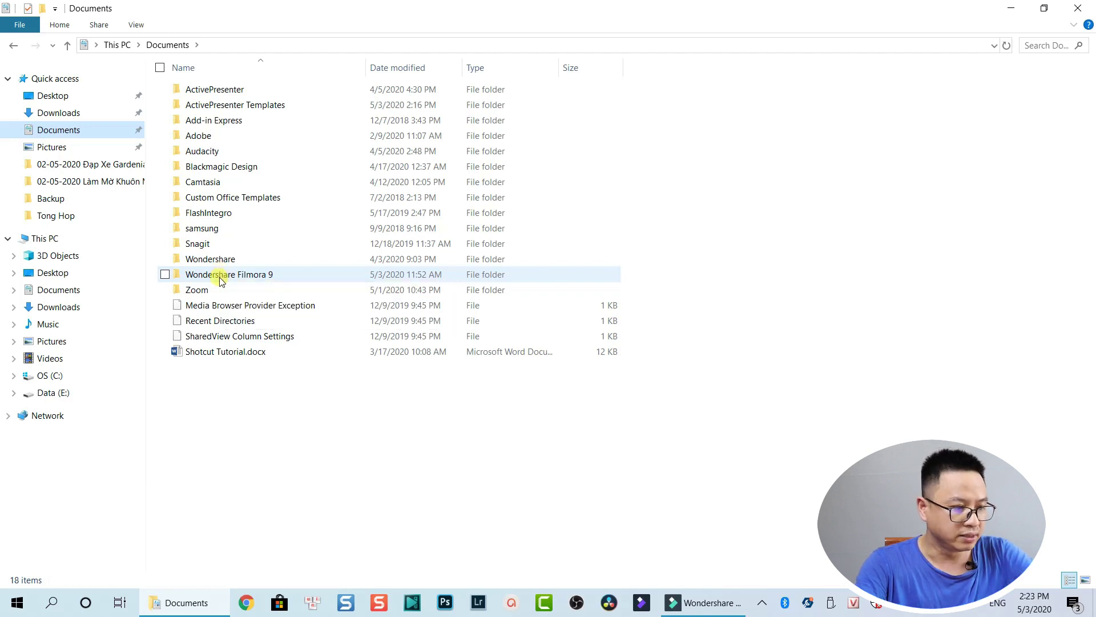
click(225, 275)
mouse_move(225, 275)
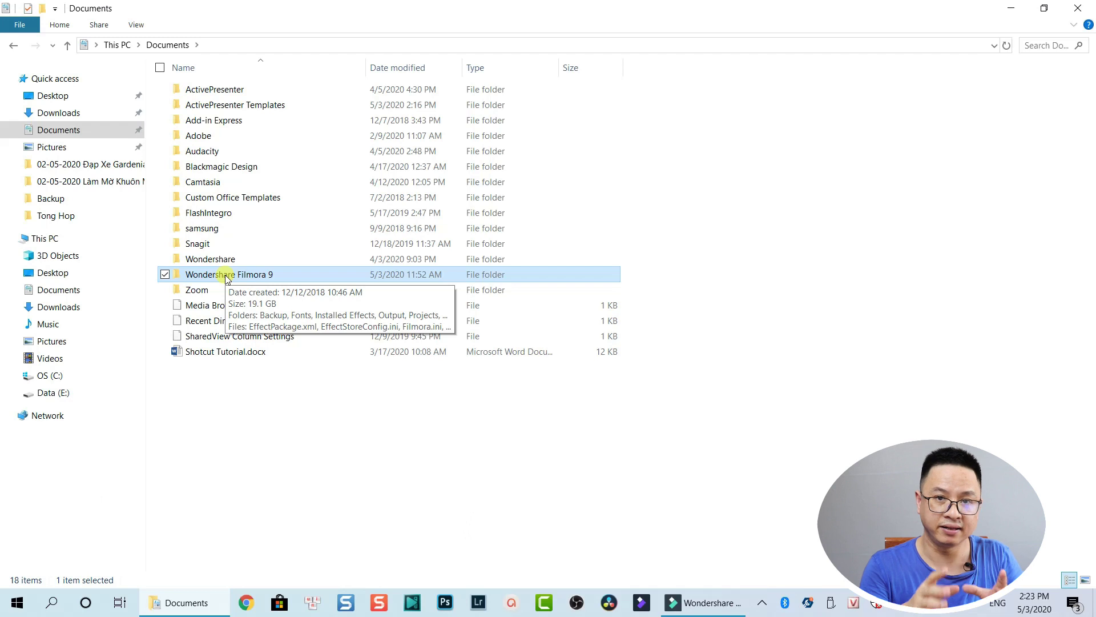
click(231, 260)
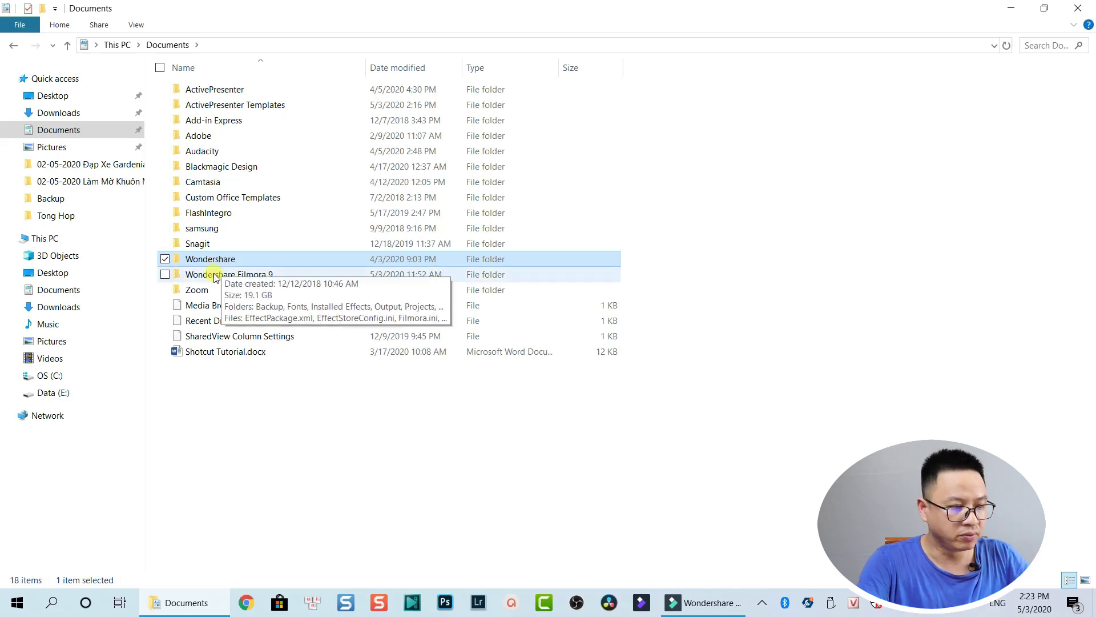
double_click(214, 274)
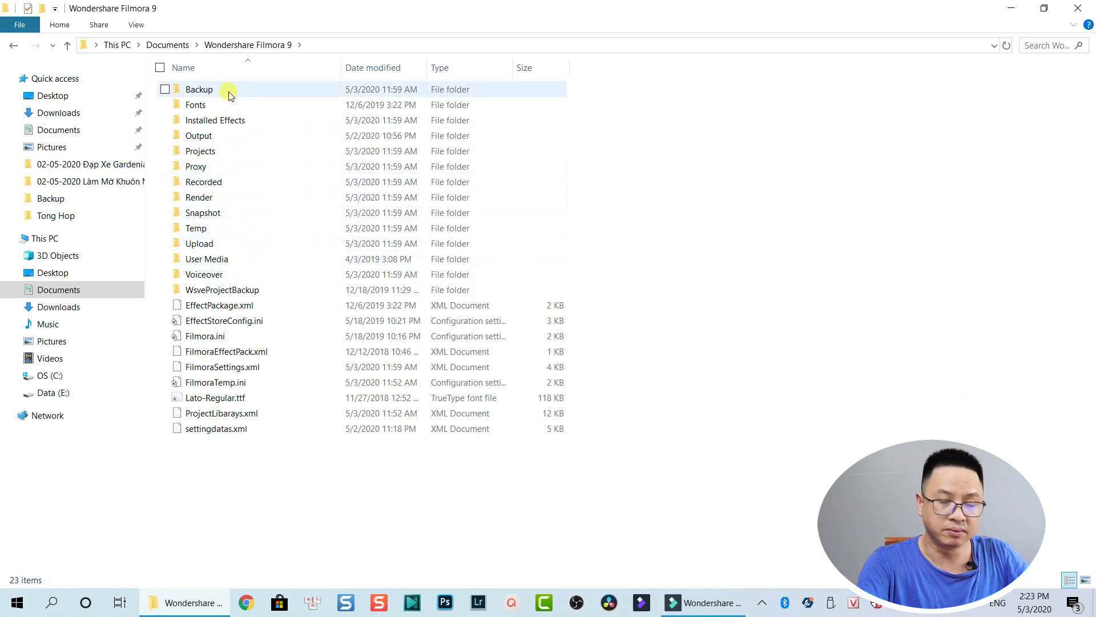
Delete all the files in the Backup folder of Wondershare Filmora 9
mouse_move(229, 95)
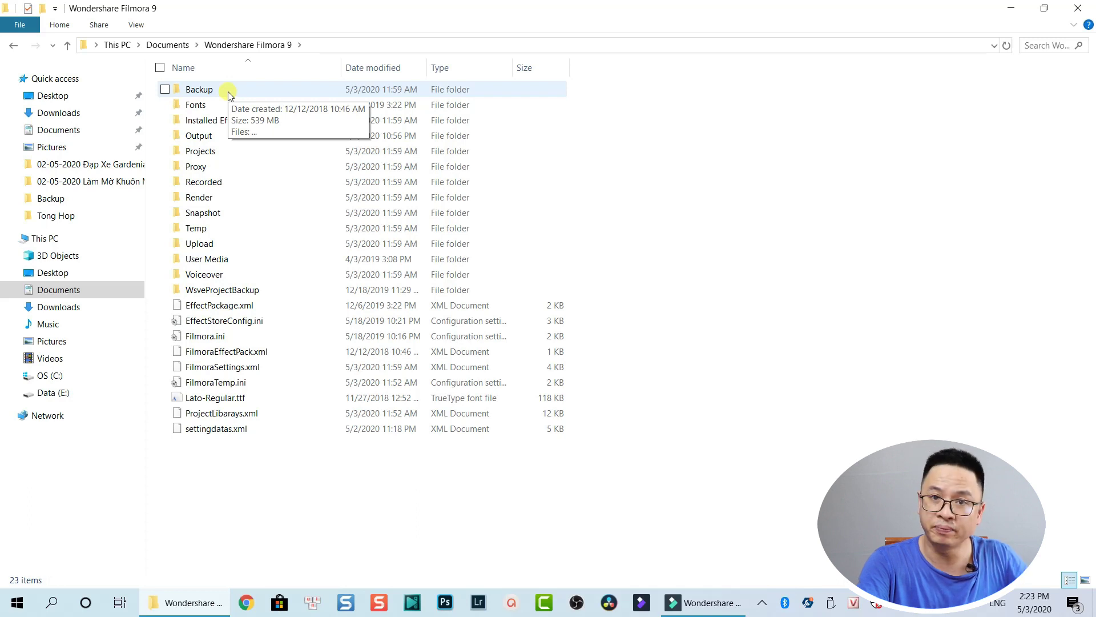
double_click(229, 93)
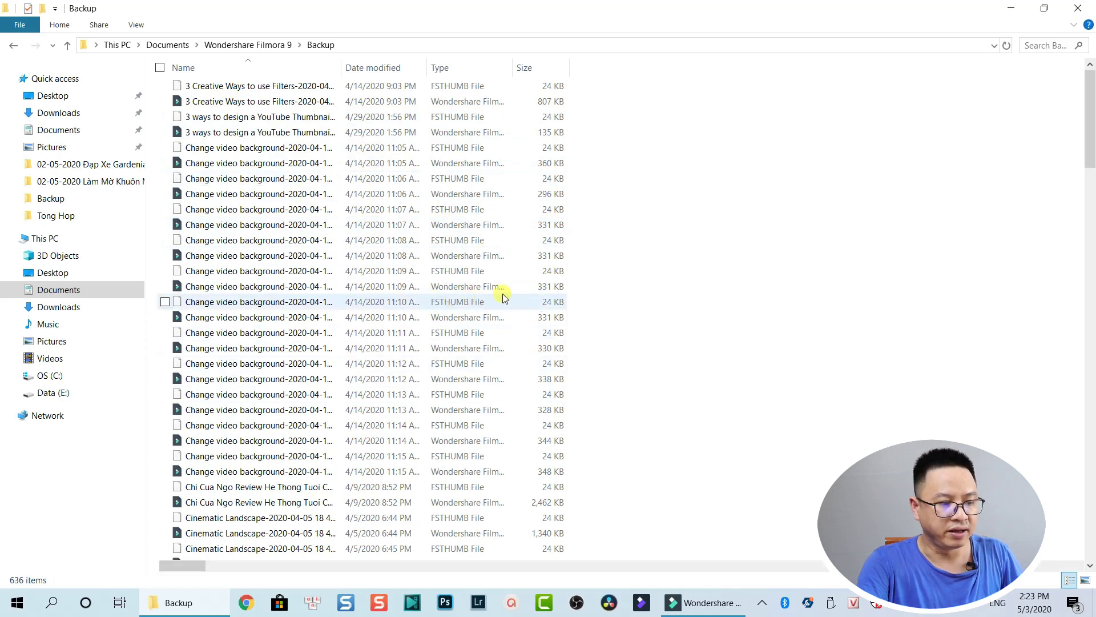
ctrl+scroll(505, 294, up, 2)
scroll(607, 304, down, 3)
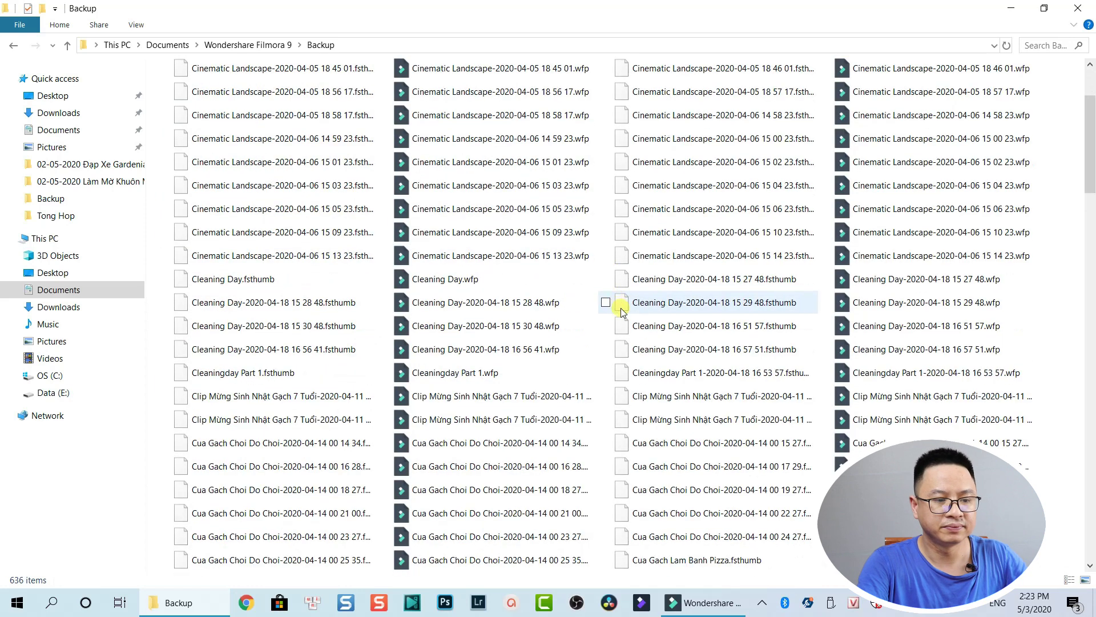
drag(1090, 169, 1090, 95)
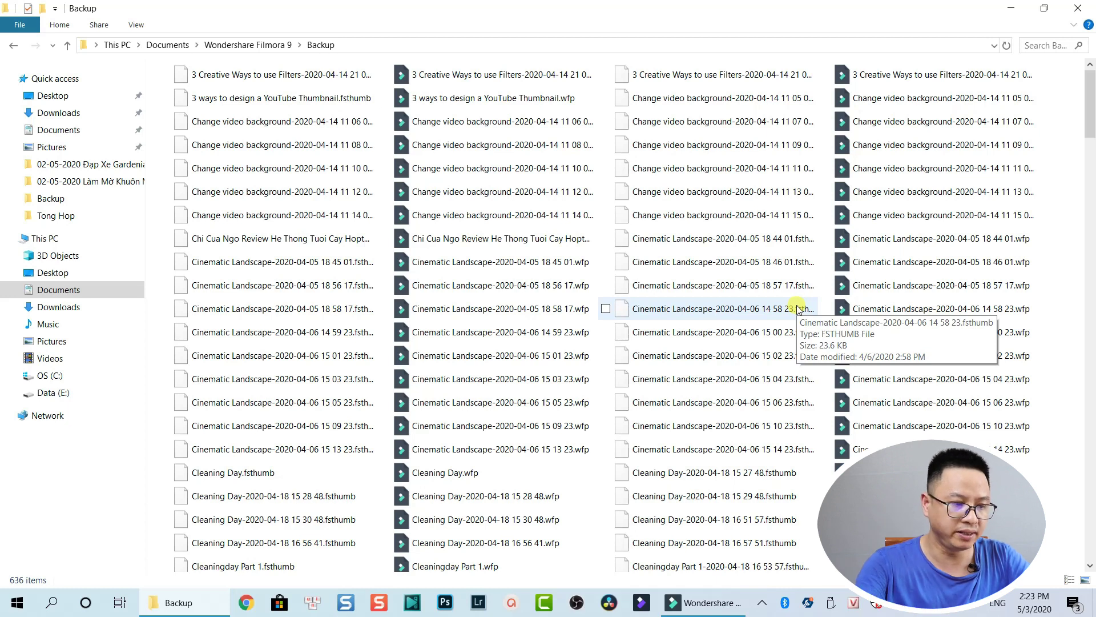
click(455, 261)
key(ctrl+a)
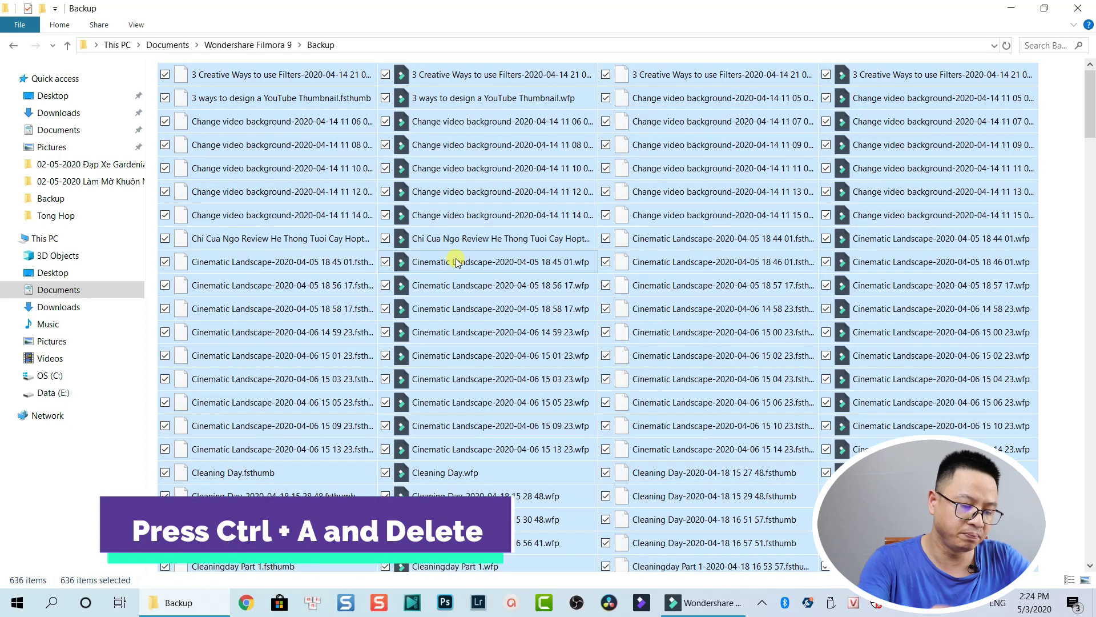
key(Delete)
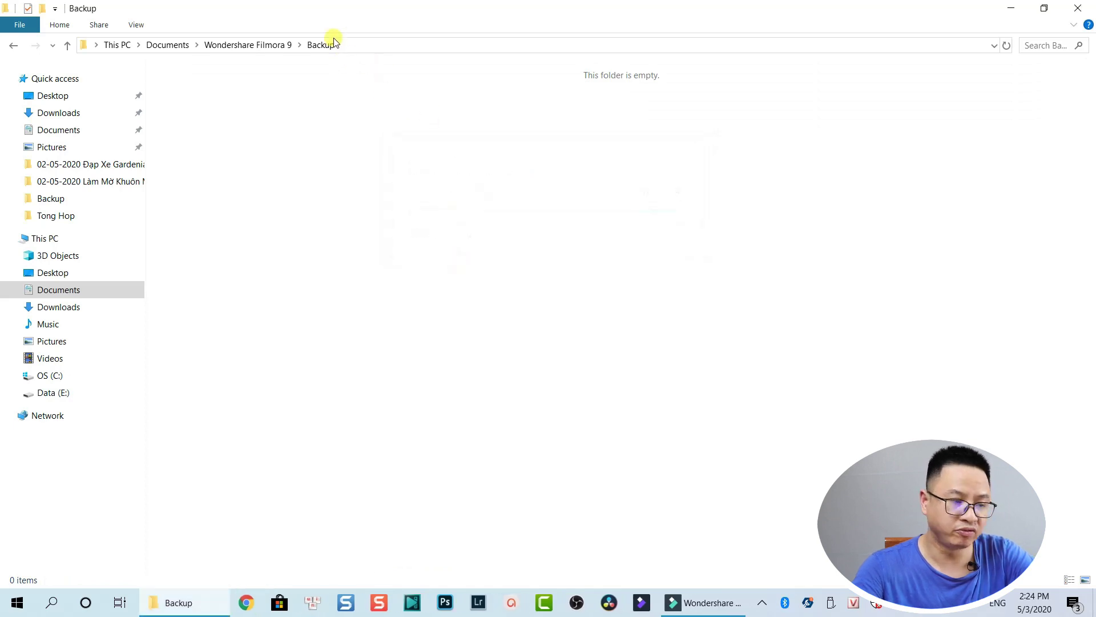
Delete the folders Project Template 2, Project Template 4 and Project Template1 from the Wondershare Filmora 9 Projects folder
click(259, 46)
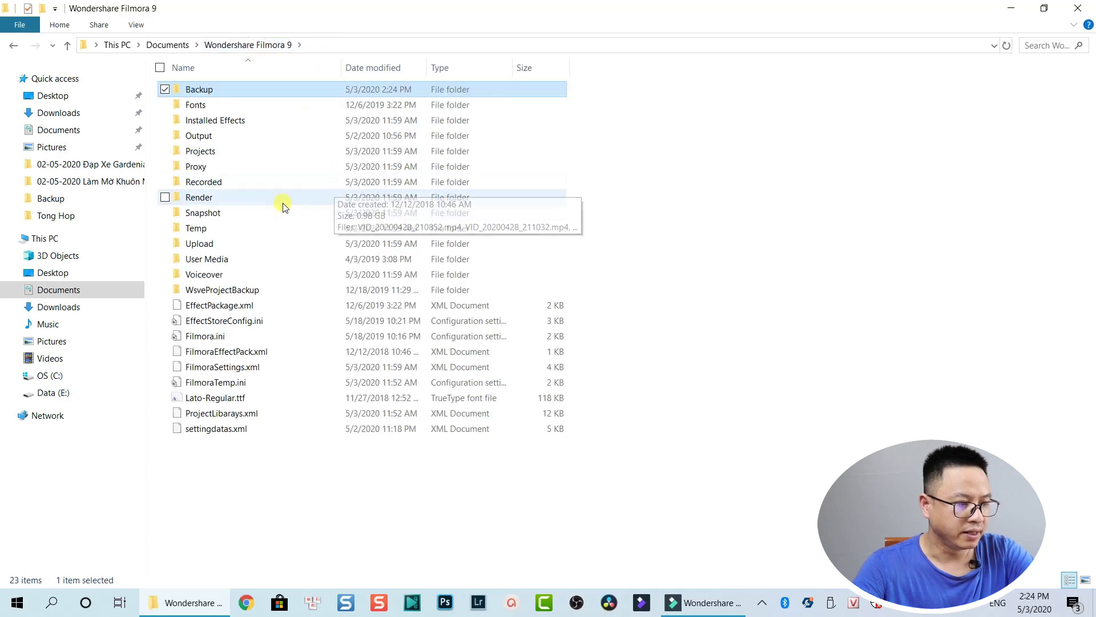
double_click(209, 153)
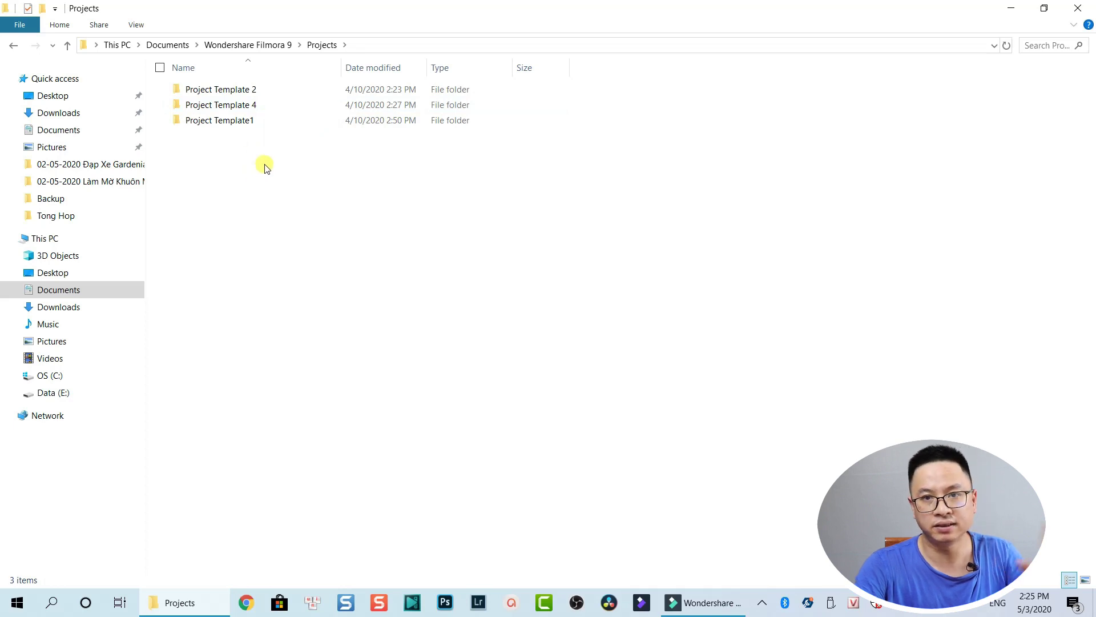
drag(266, 167, 253, 88)
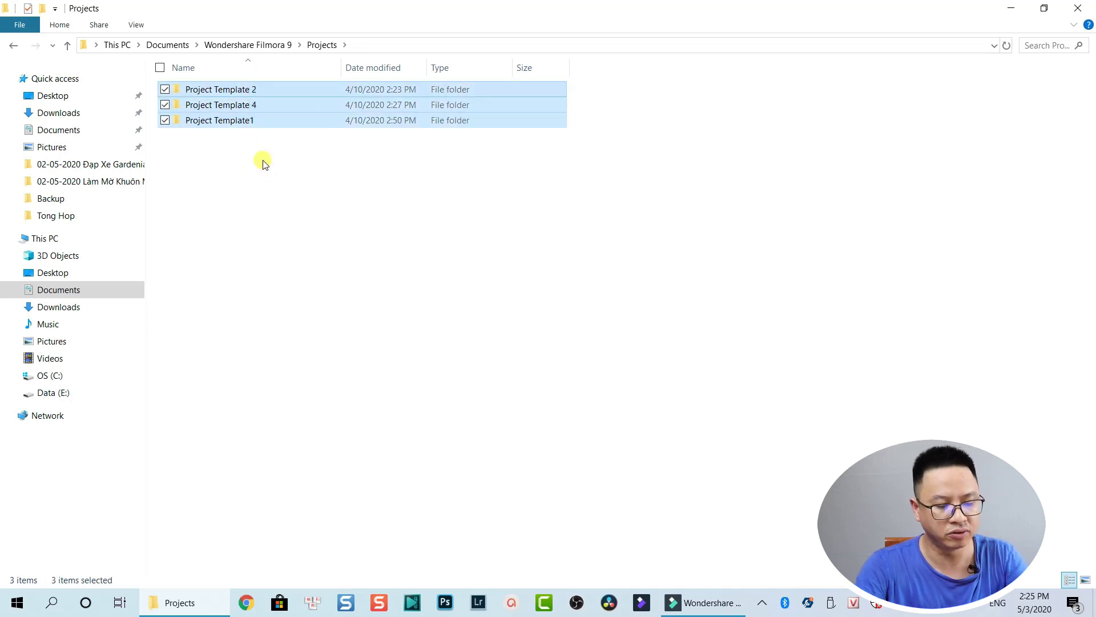
key(Delete)
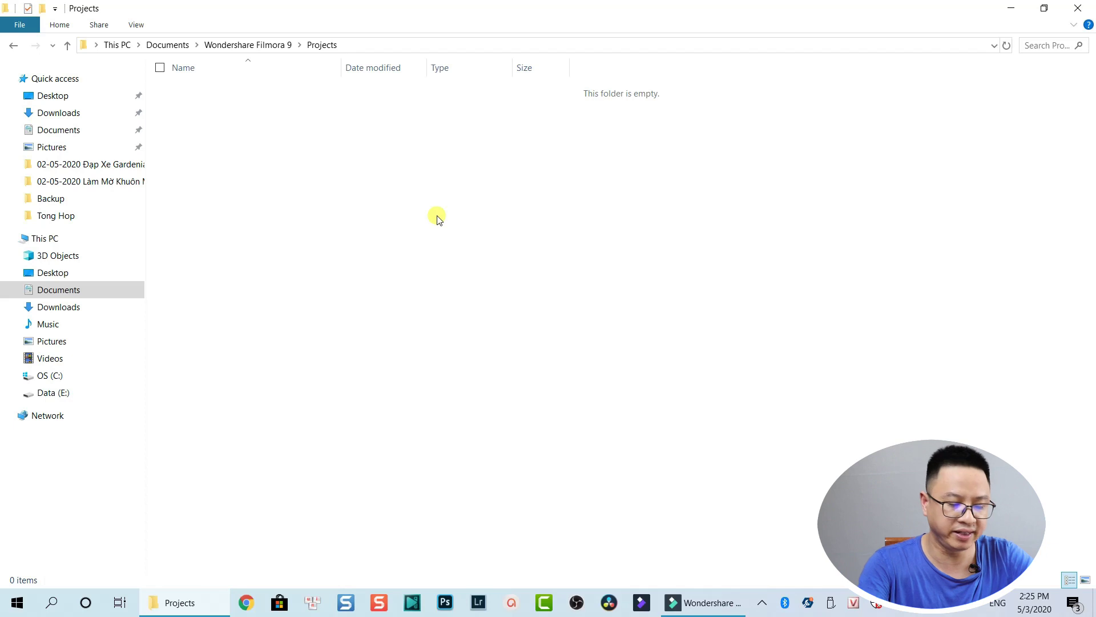
Permanently delete all the video files in the Proxy folder of Wondershare Filmora 9 and return to the parent folder
key(BackSpace)
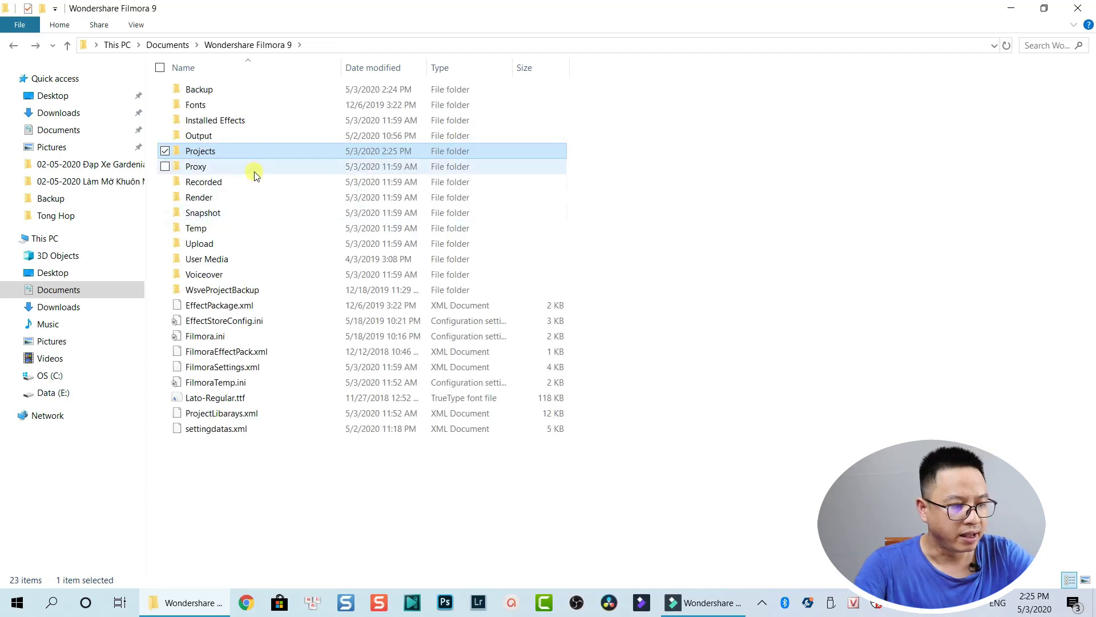
double_click(195, 166)
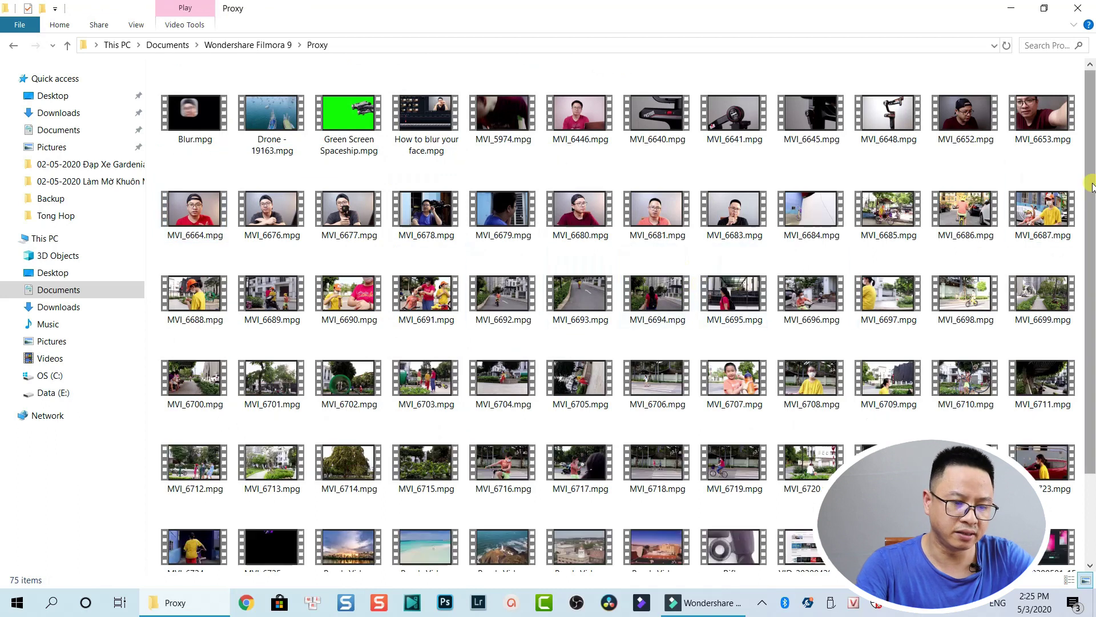
mouse_move(1092, 189)
mouse_down()
mouse_move(1091, 251)
mouse_move(1091, 203)
mouse_up()
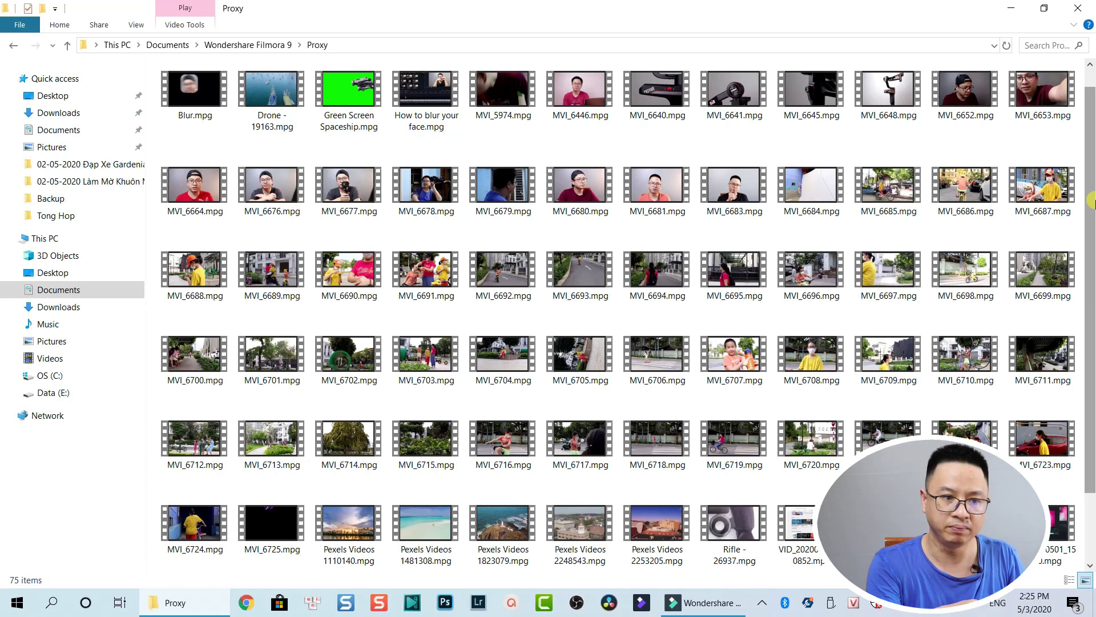
scroll(869, 230, down, 1)
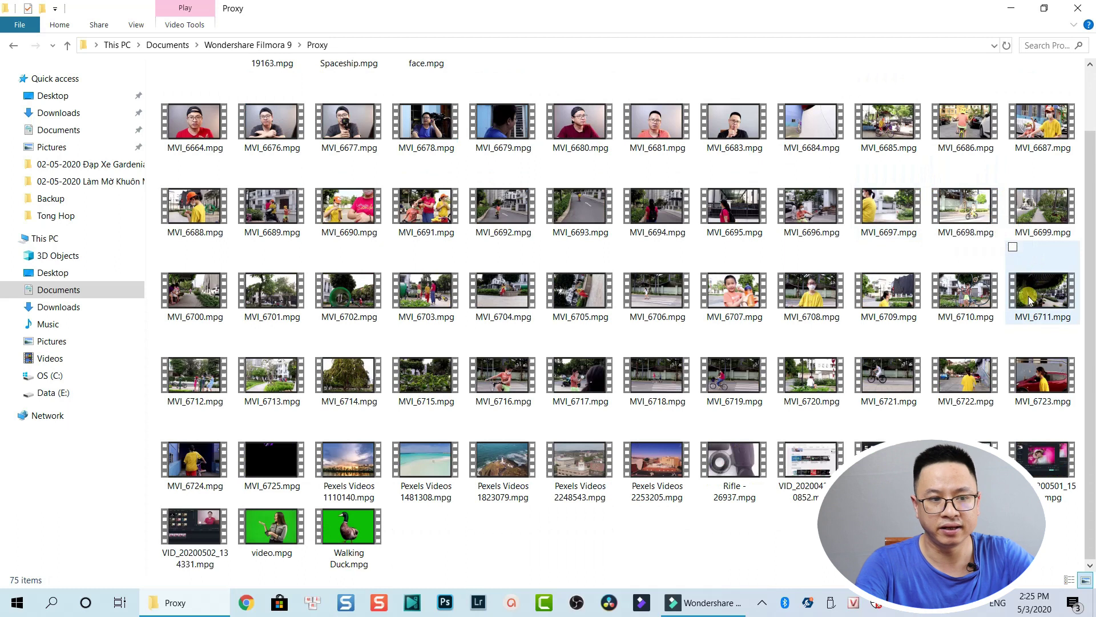
key(ctrl+a)
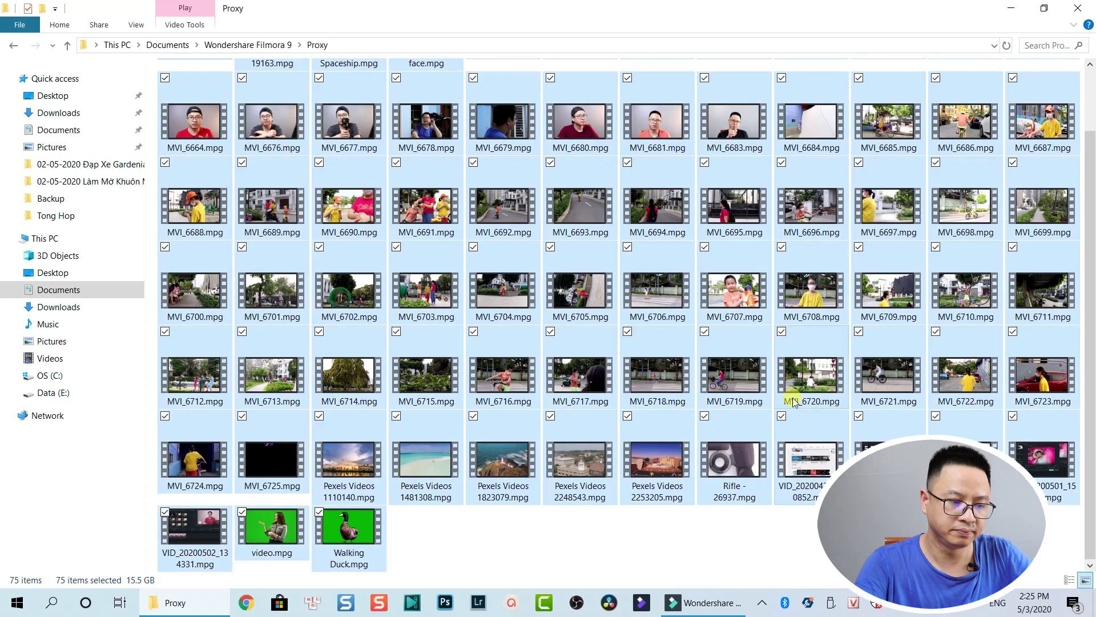
key(Delete)
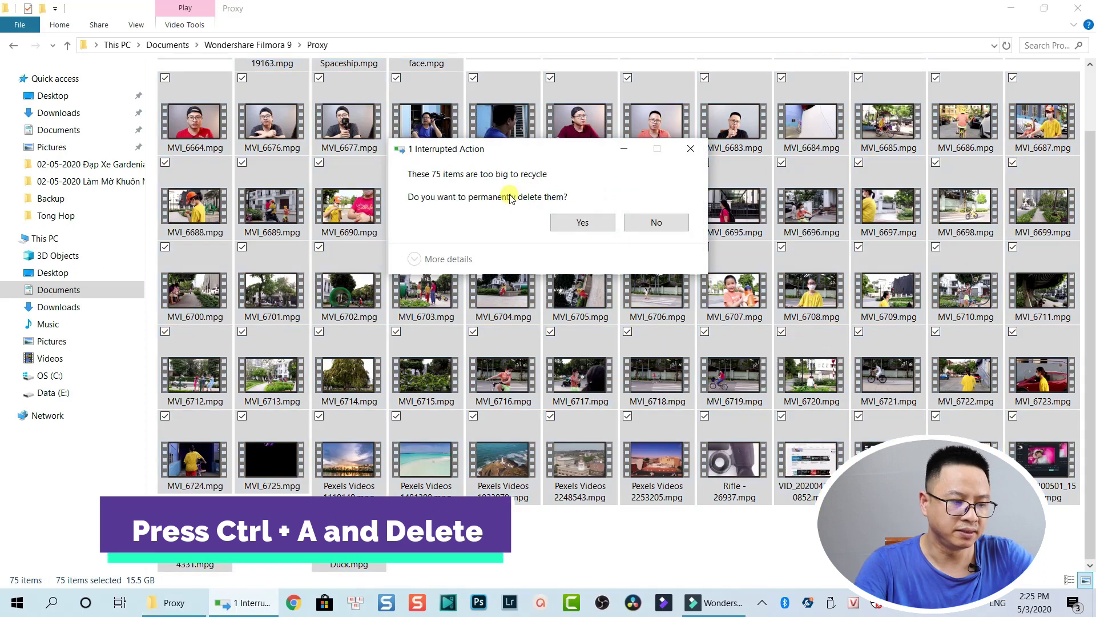
click(576, 223)
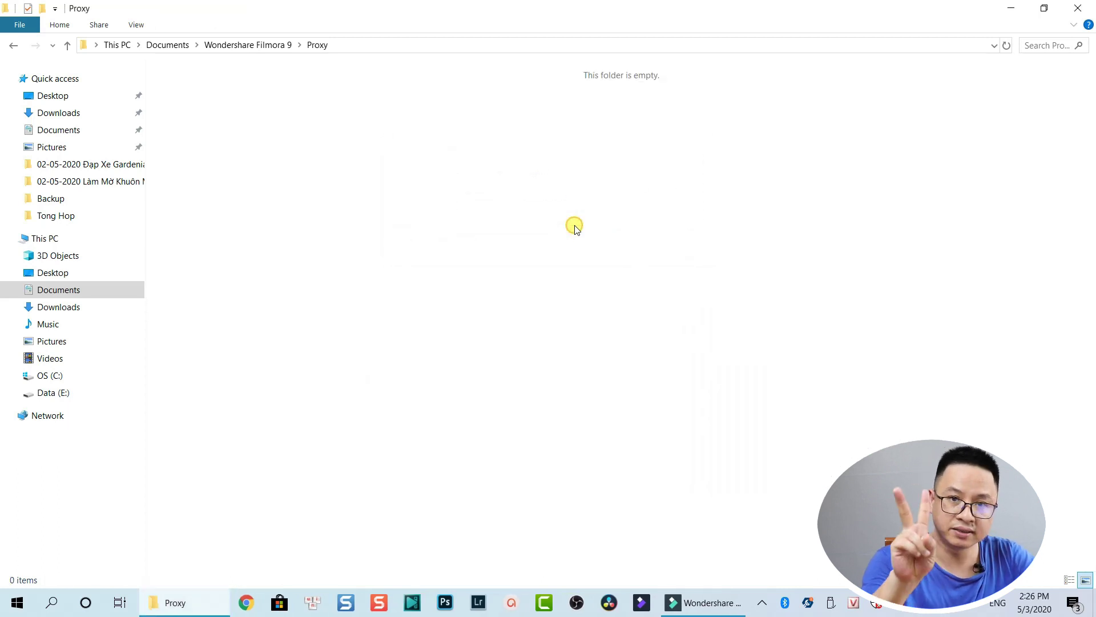
key(BackSpace)
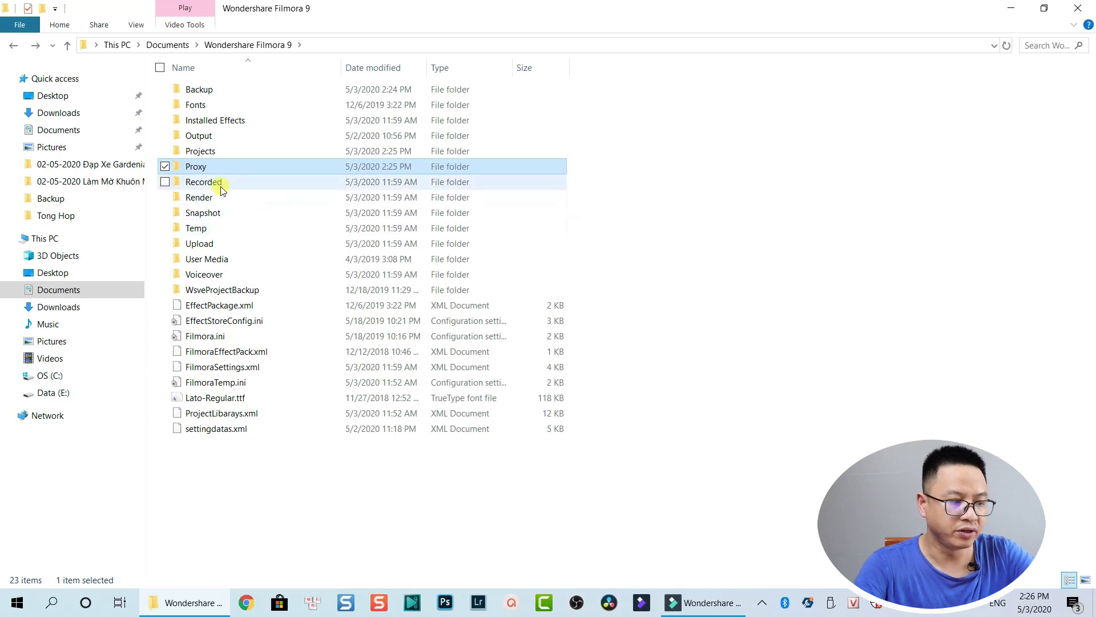
Check the combined size of the MP4 files in the Recorded folder, delete them all and return to the Wondershare Filmora 9 folder
mouse_move(222, 191)
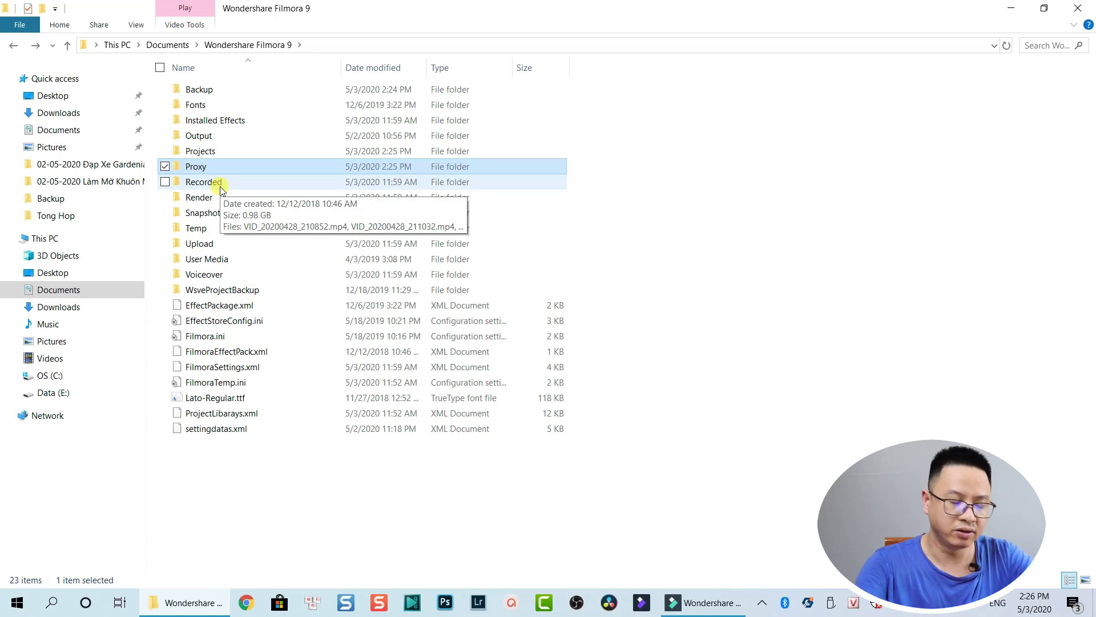
click(221, 186)
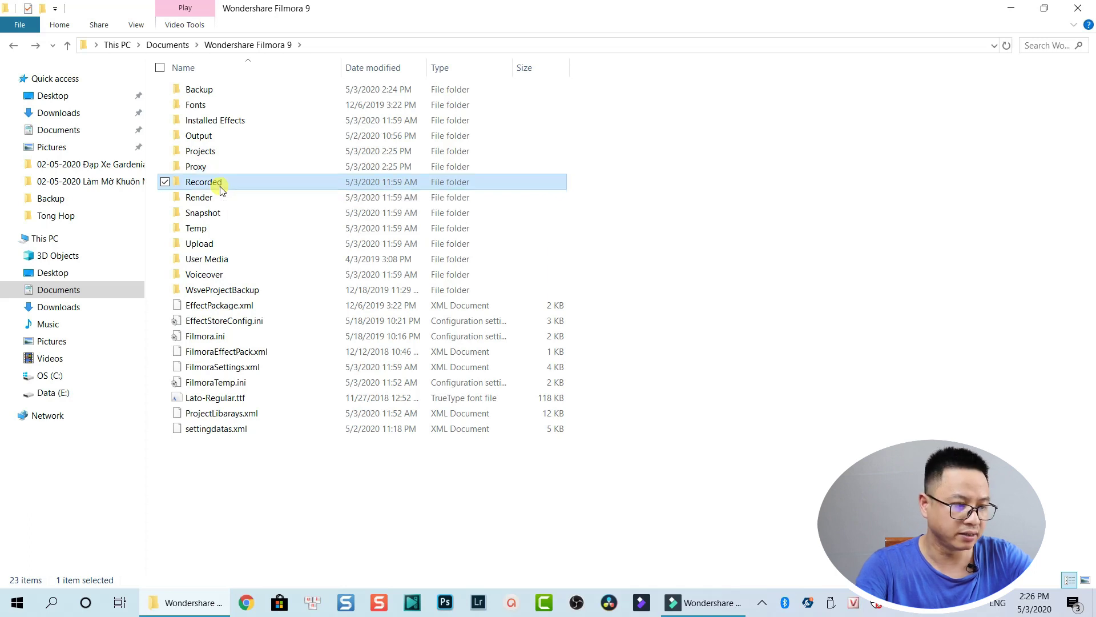
double_click(217, 183)
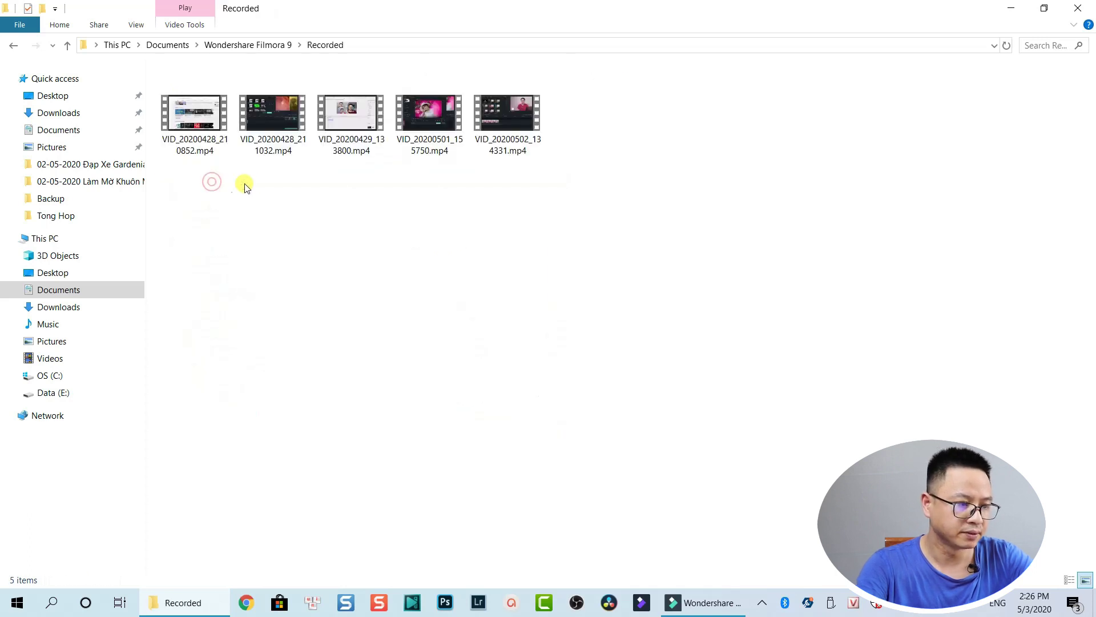
drag(565, 191, 160, 64)
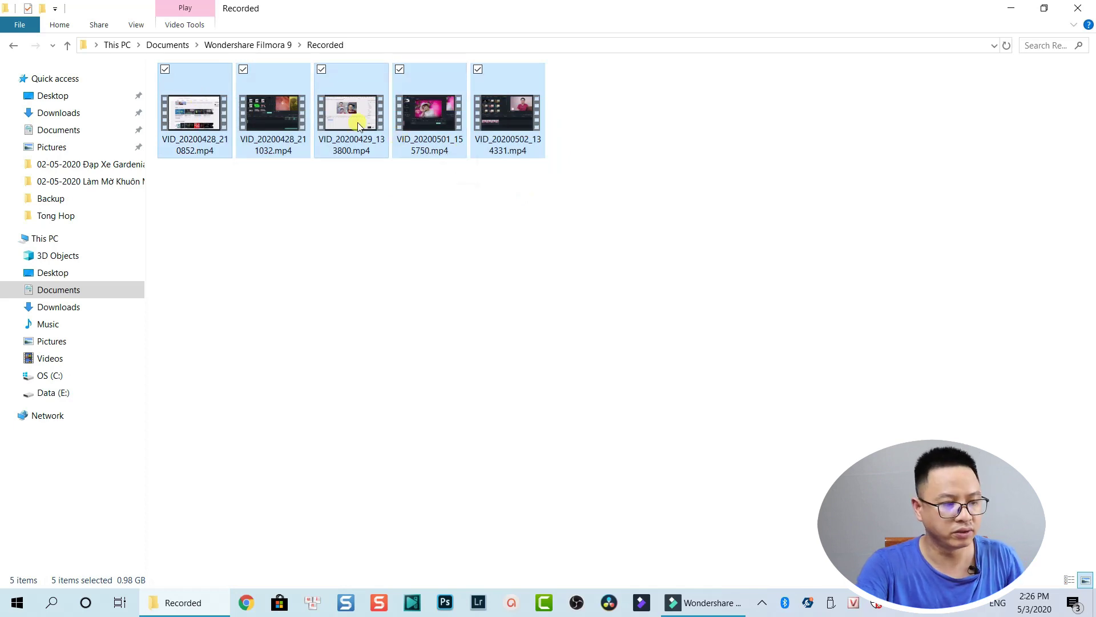
right_click(164, 118)
click(207, 383)
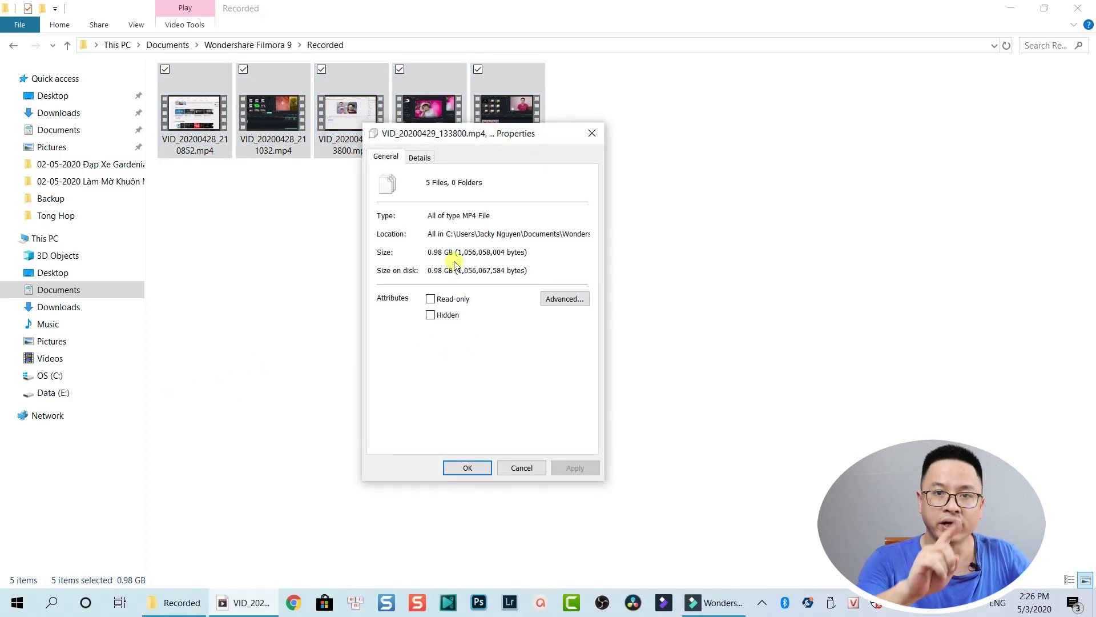
click(523, 468)
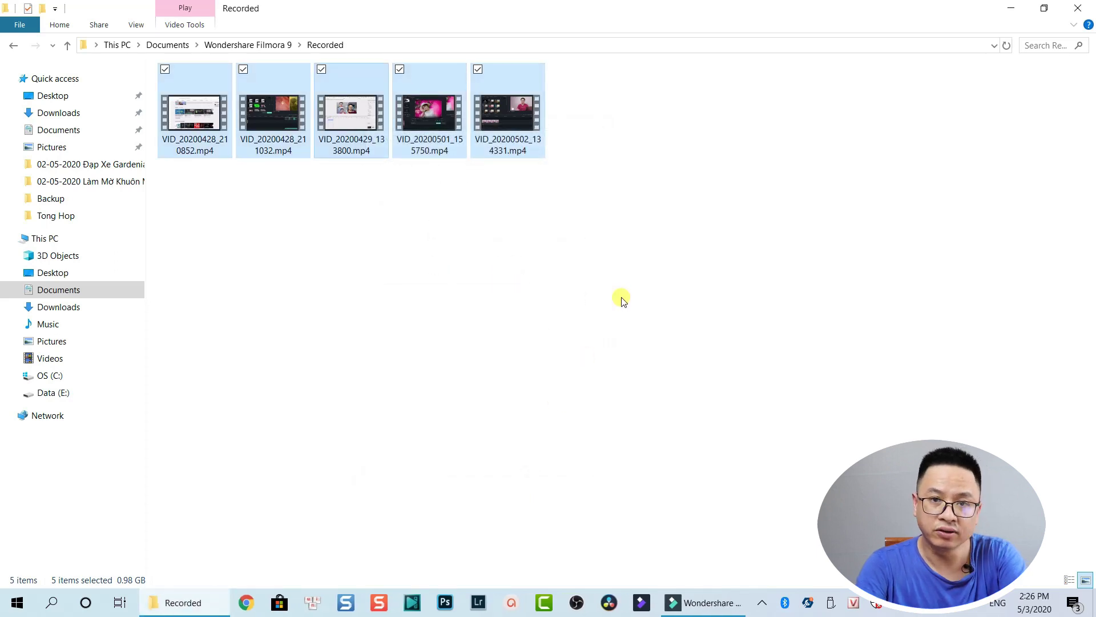
key(Delete)
key(BackSpace)
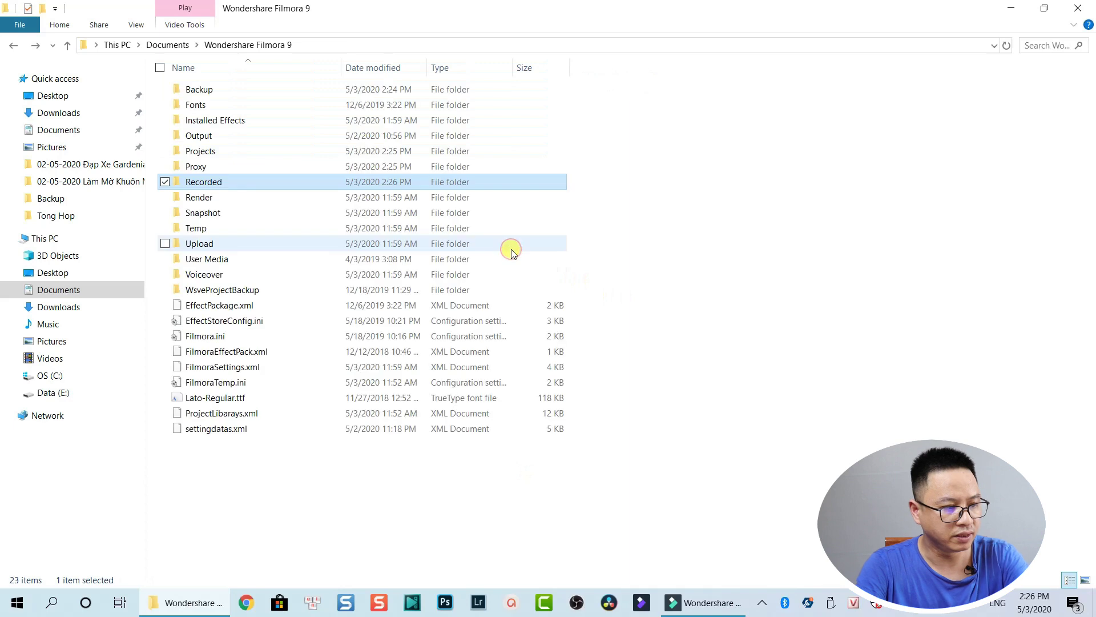
Examine the contents of the .RenderCache folder inside Render, including its first subfolder, and go back to the Render folder
double_click(223, 200)
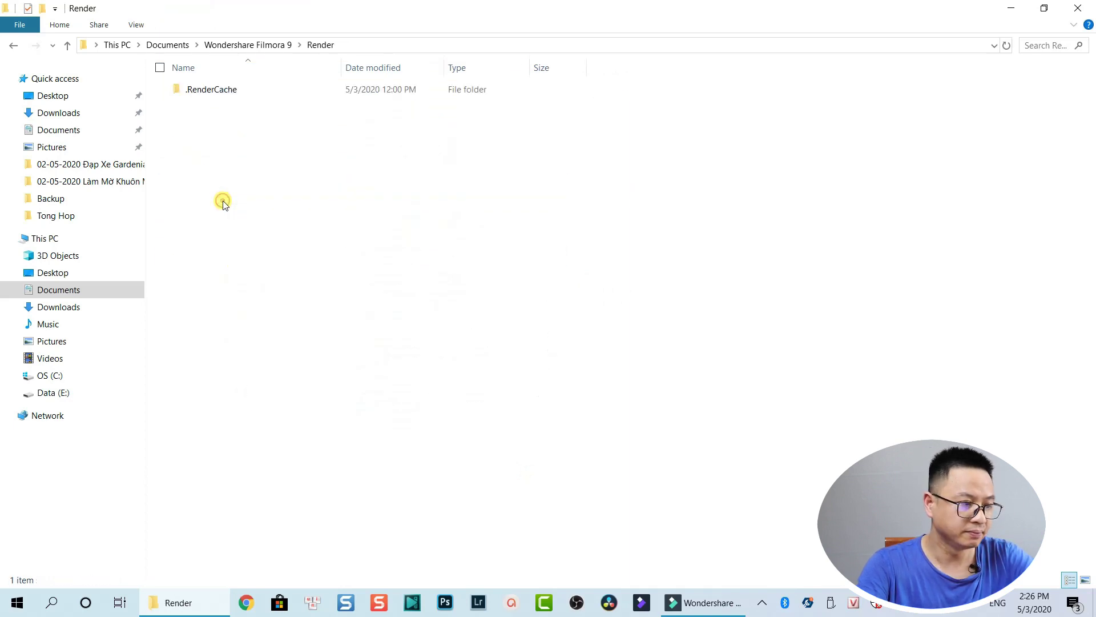
double_click(223, 95)
scroll(425, 318, down, 4)
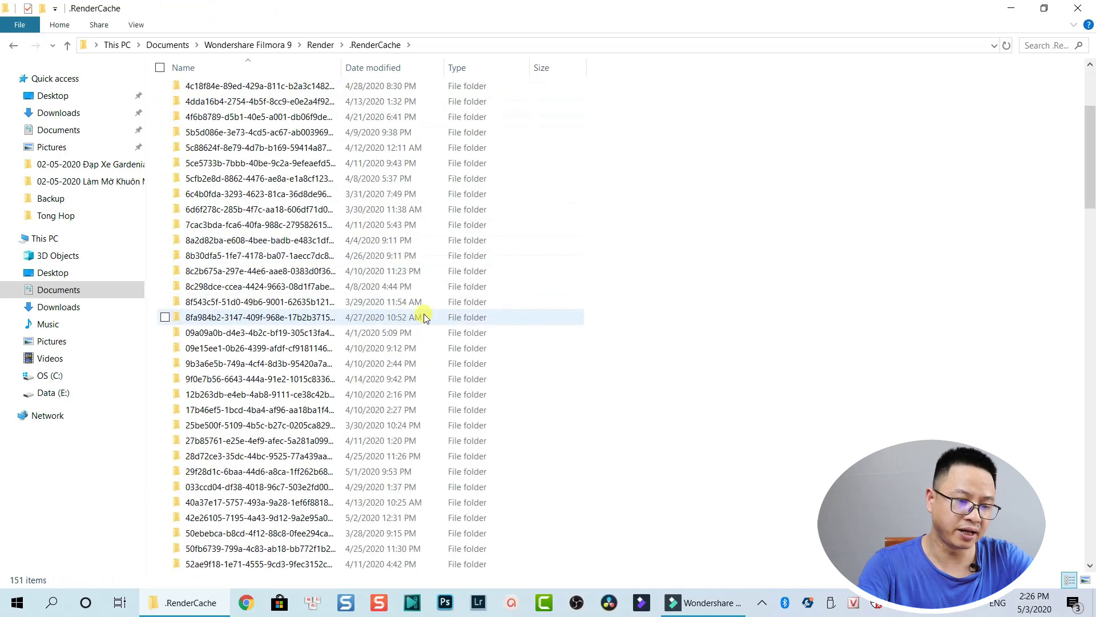
scroll(425, 318, down, 5)
drag(1090, 217, 1083, 150)
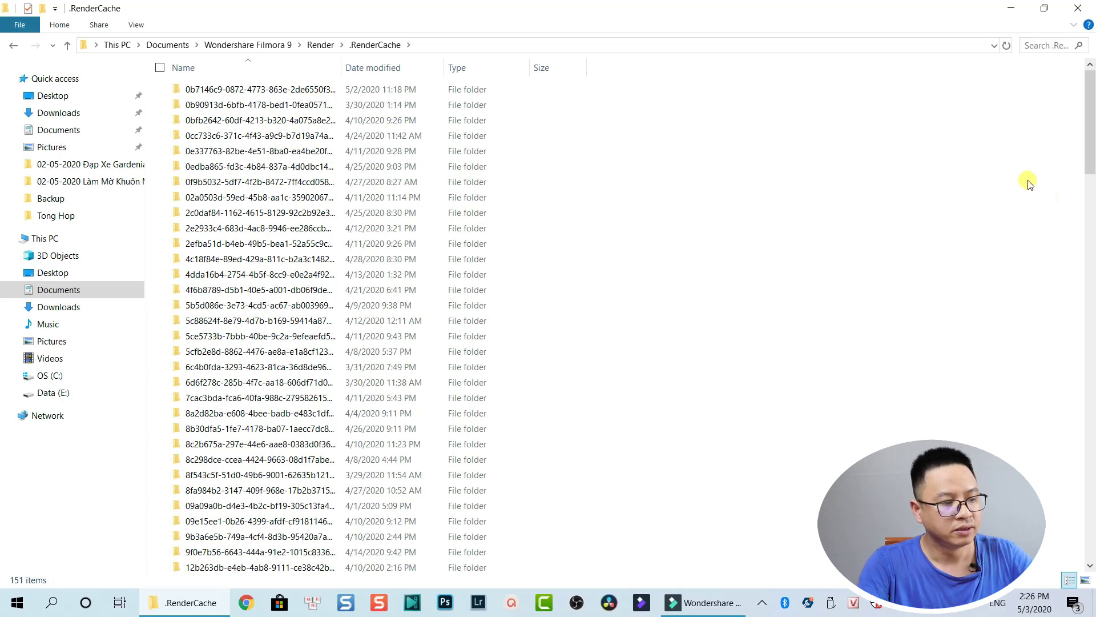
double_click(287, 90)
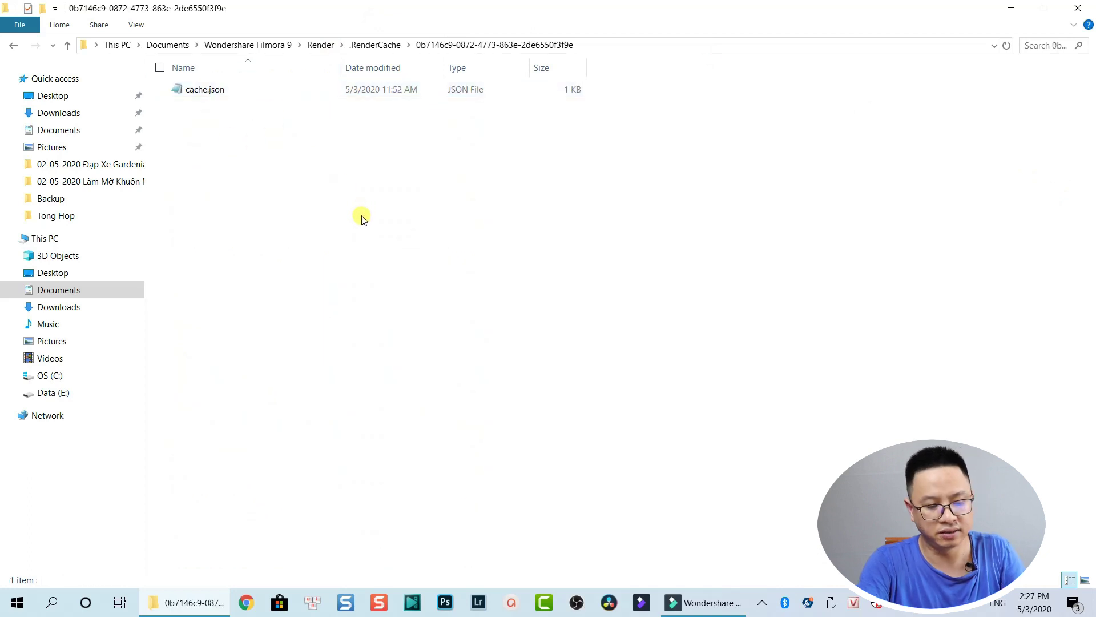
key(alt+Left)
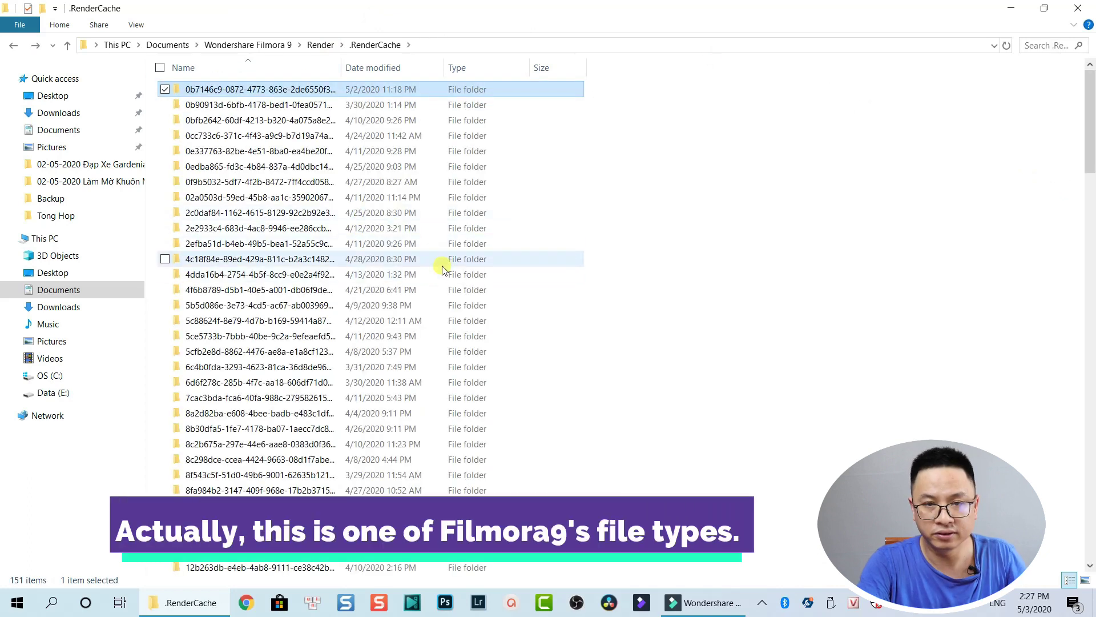
key(alt+Up)
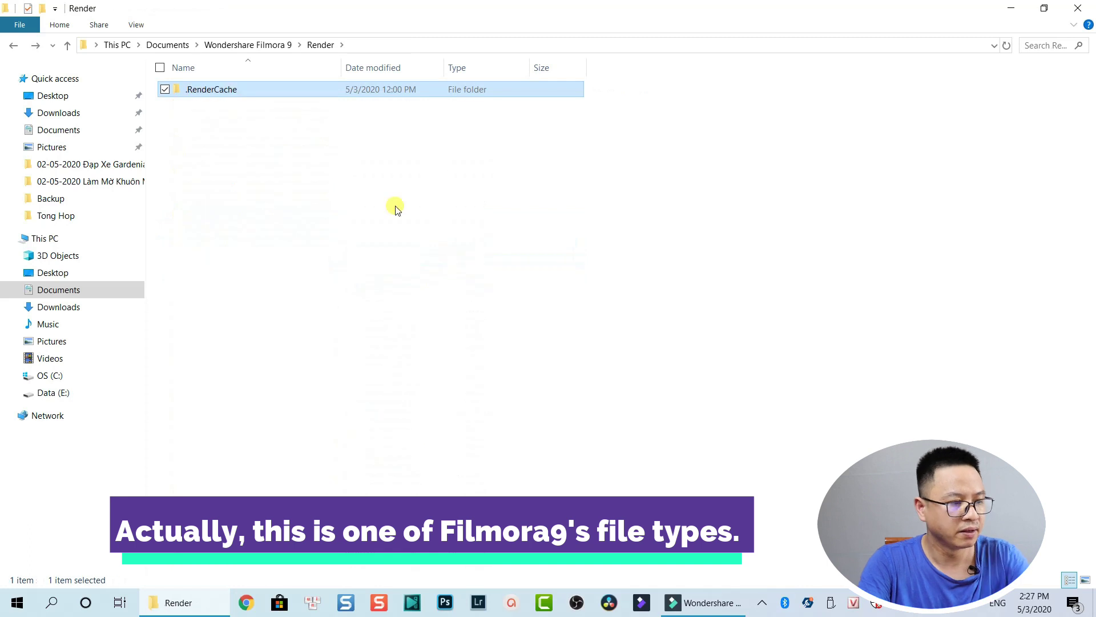
Delete the .RenderCache folder from the Render folder and return to the Wondershare Filmora 9 folder
right_click(225, 93)
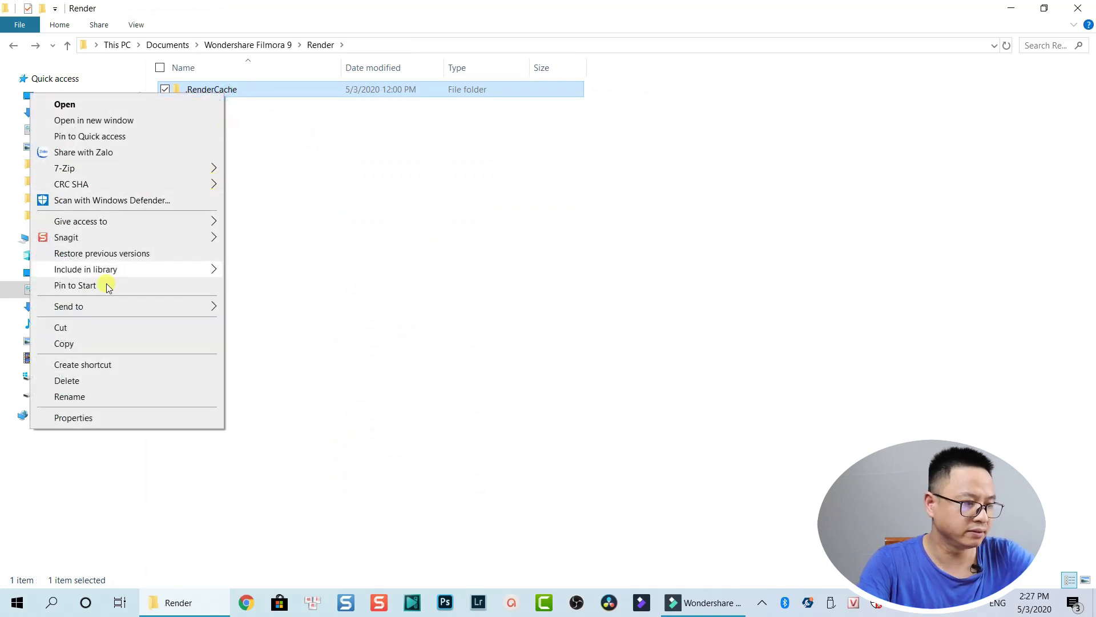
click(78, 379)
key(Delete)
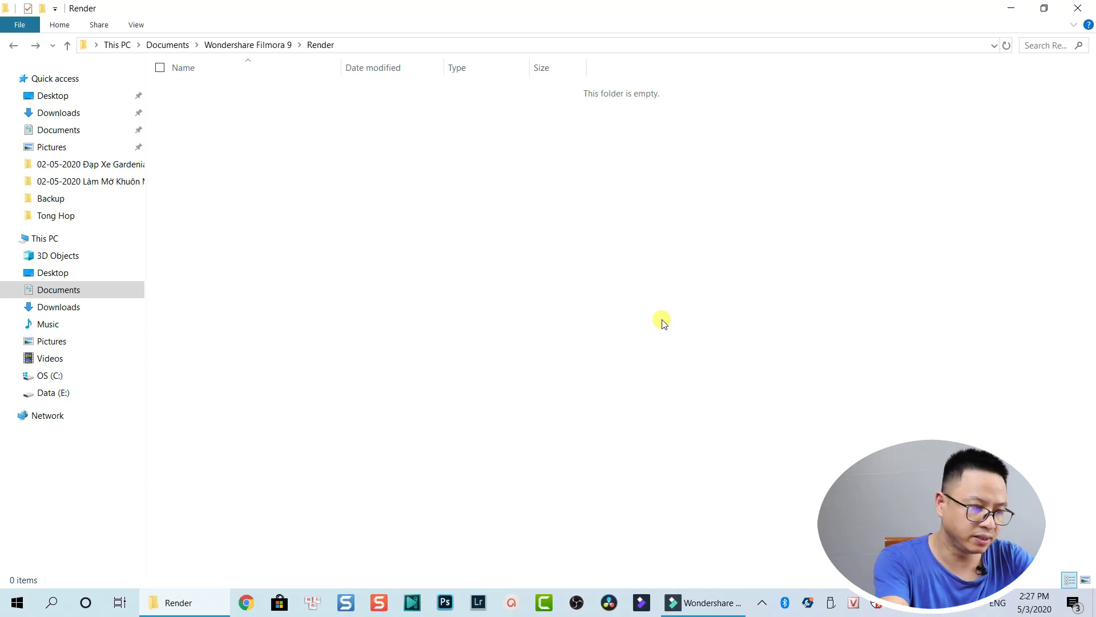
key(alt+Up)
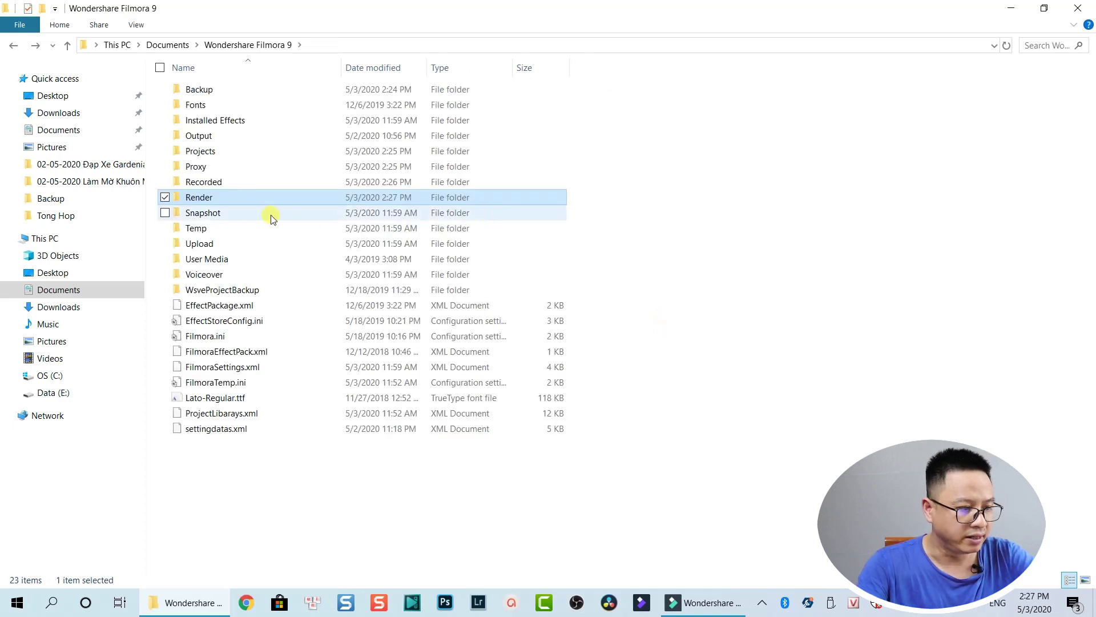
Delete all the PNG images in the Snapshot folder and return to the Wondershare Filmora 9 folder
mouse_move(248, 216)
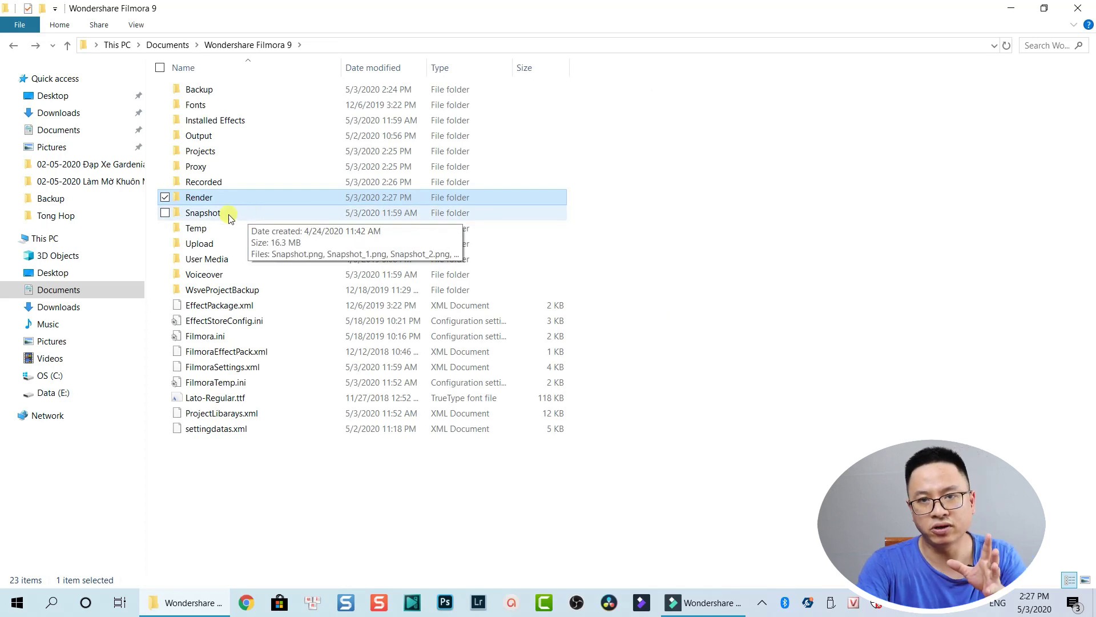
double_click(229, 215)
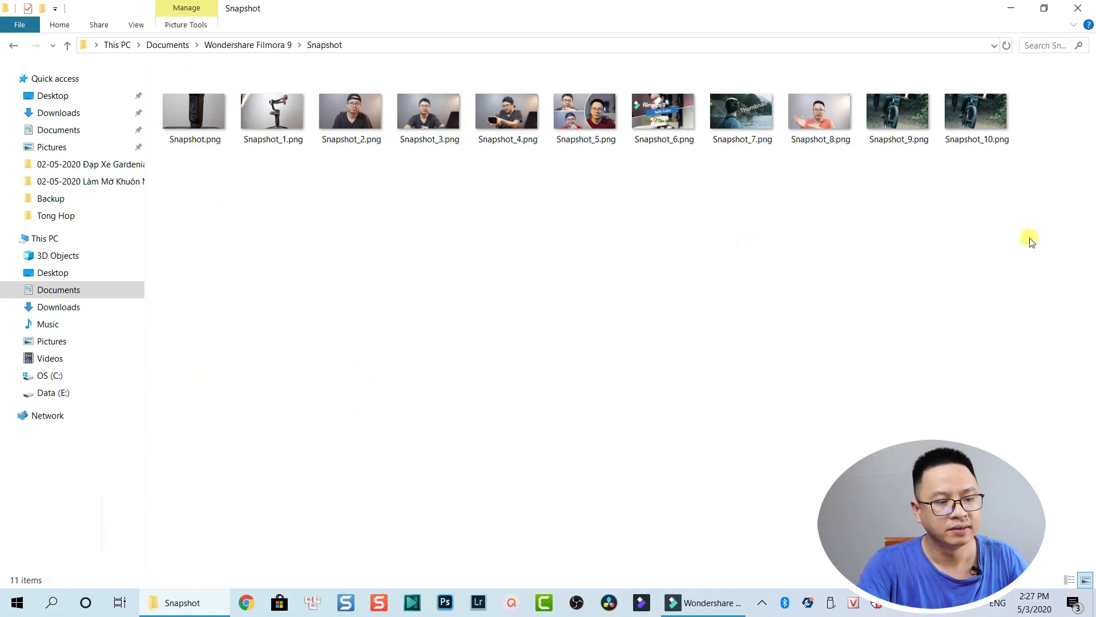
drag(1038, 202, 186, 47)
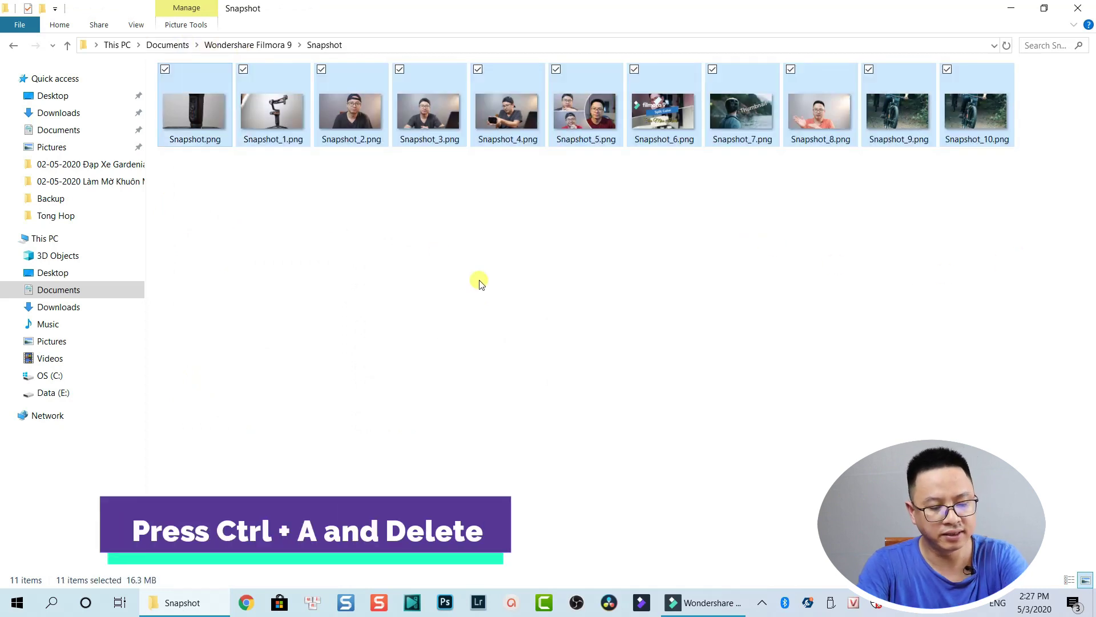
key(Delete)
key(BackSpace)
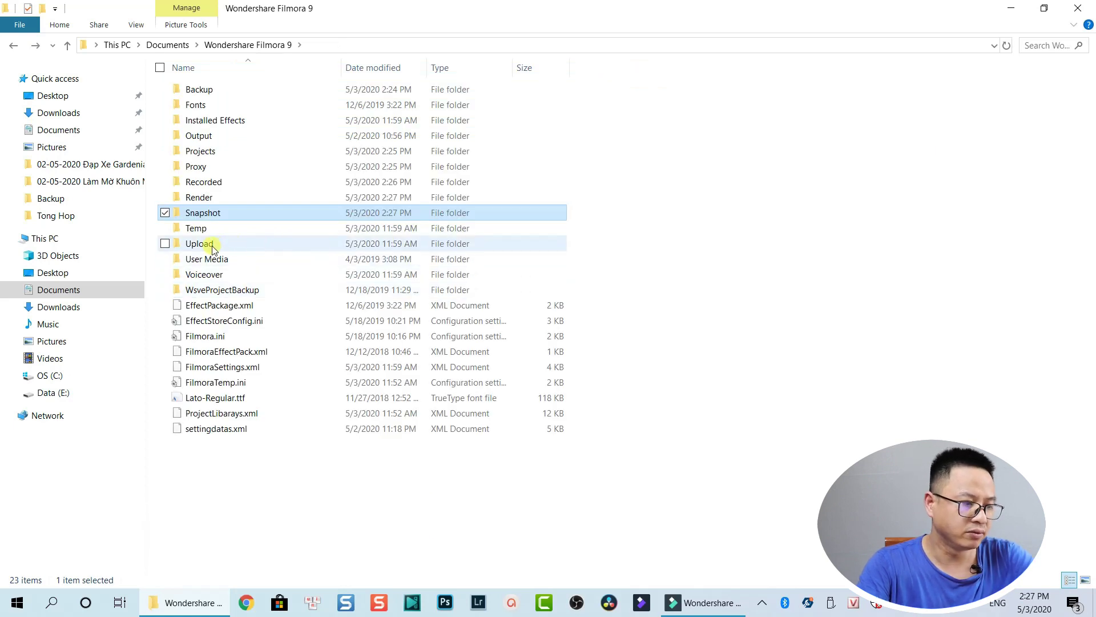
Delete the presetLut and WsveProjectBackup folders from the Temp folder and return to the Wondershare Filmora 9 folder
double_click(197, 229)
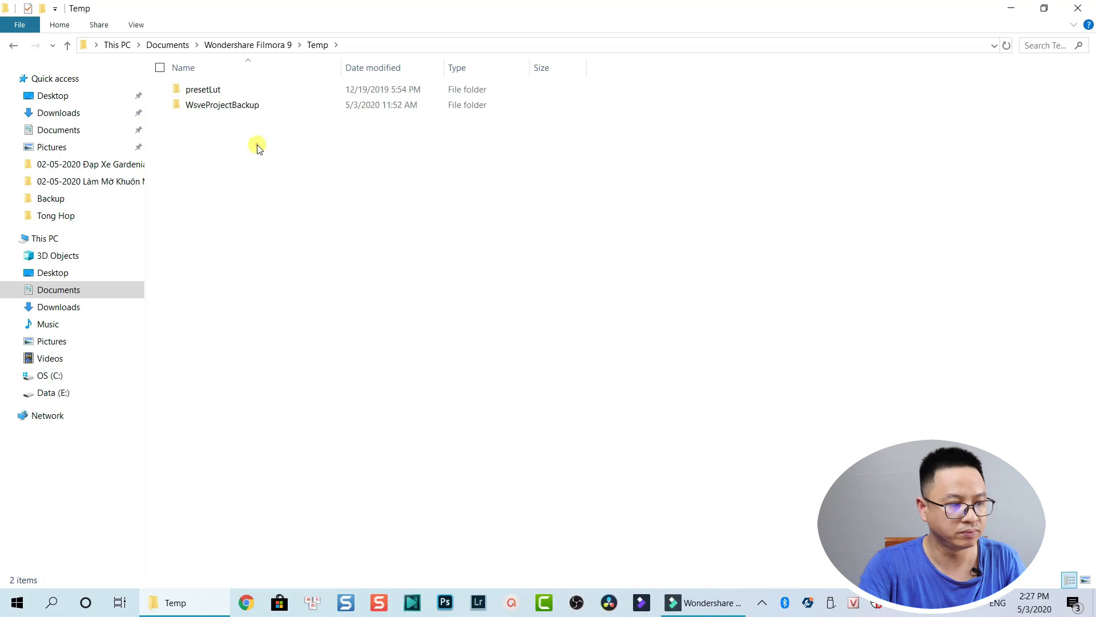
drag(257, 148, 208, 73)
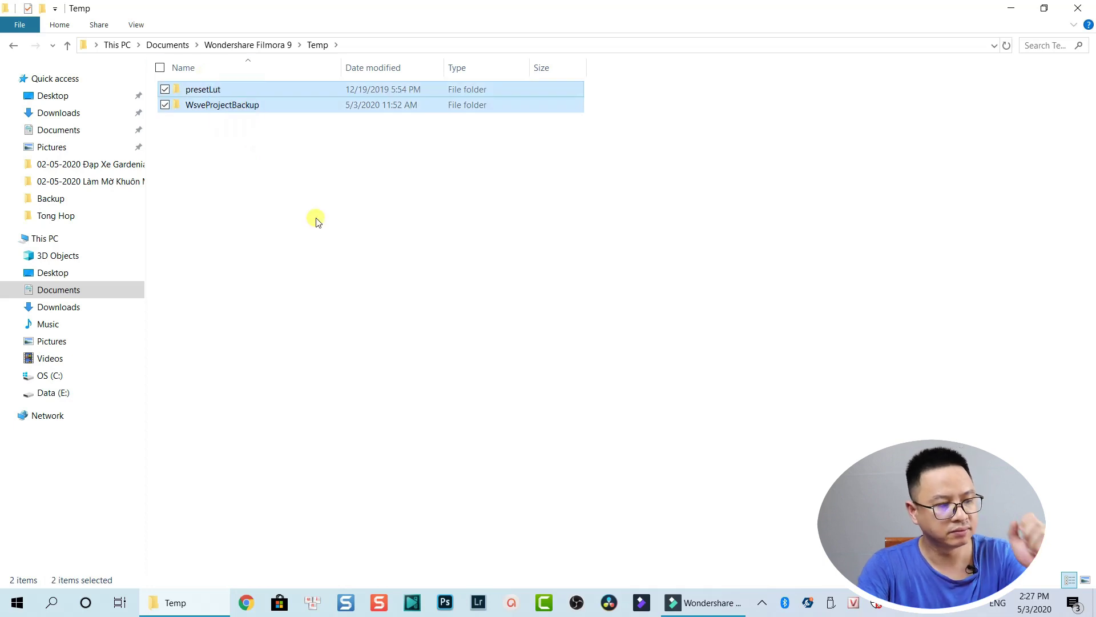
key(Delete)
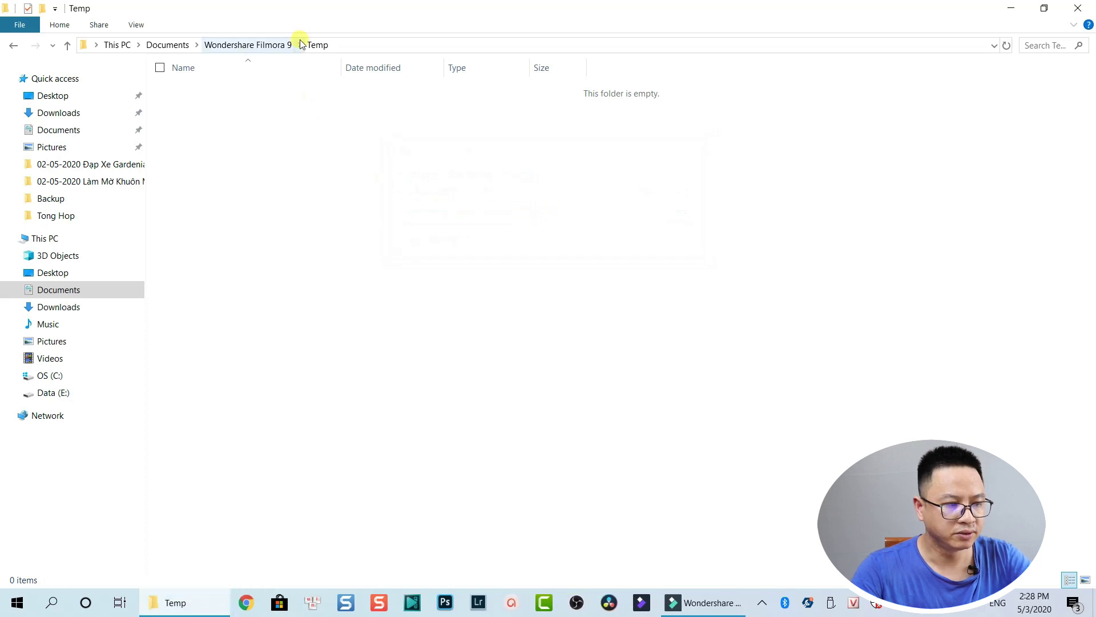
key(BackSpace)
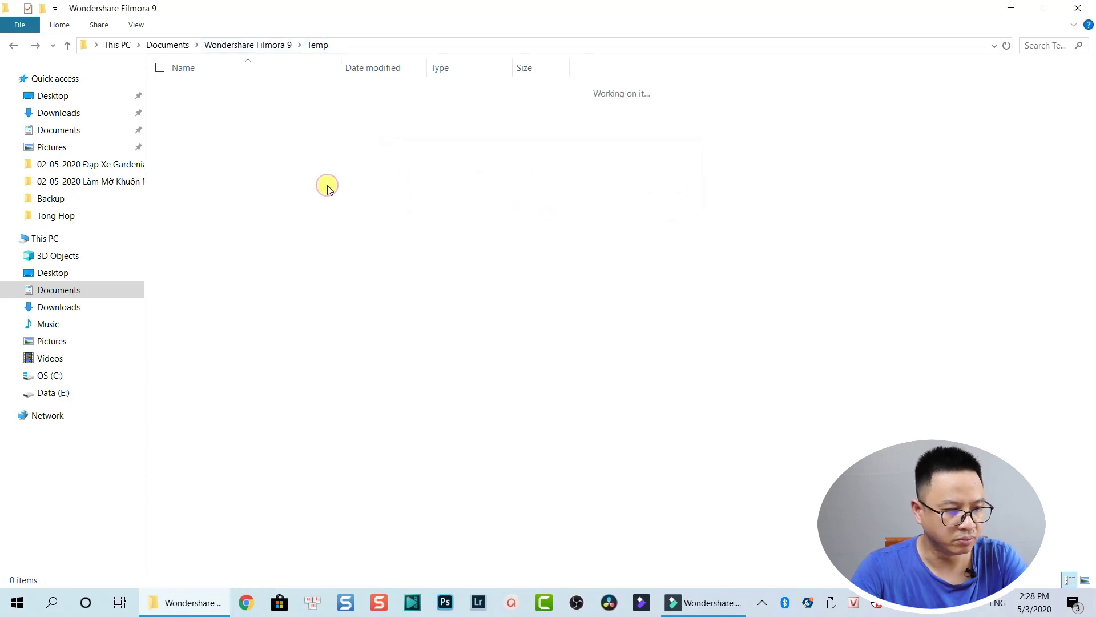
Check the Upload folder for leftover files and return to the Wondershare Filmora 9 folder
click(204, 244)
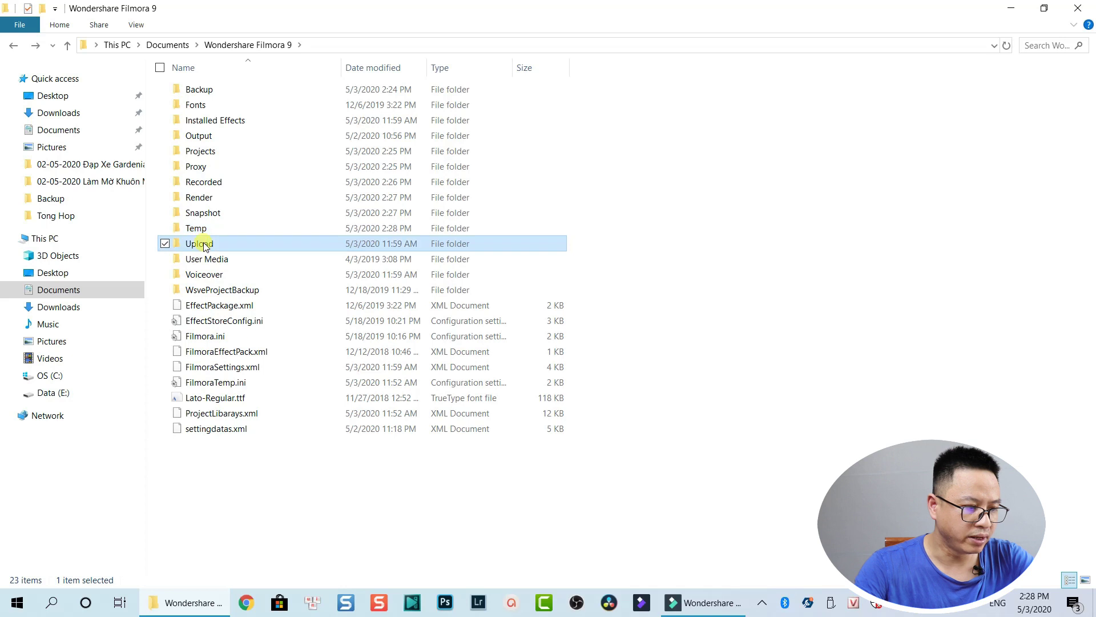
double_click(204, 245)
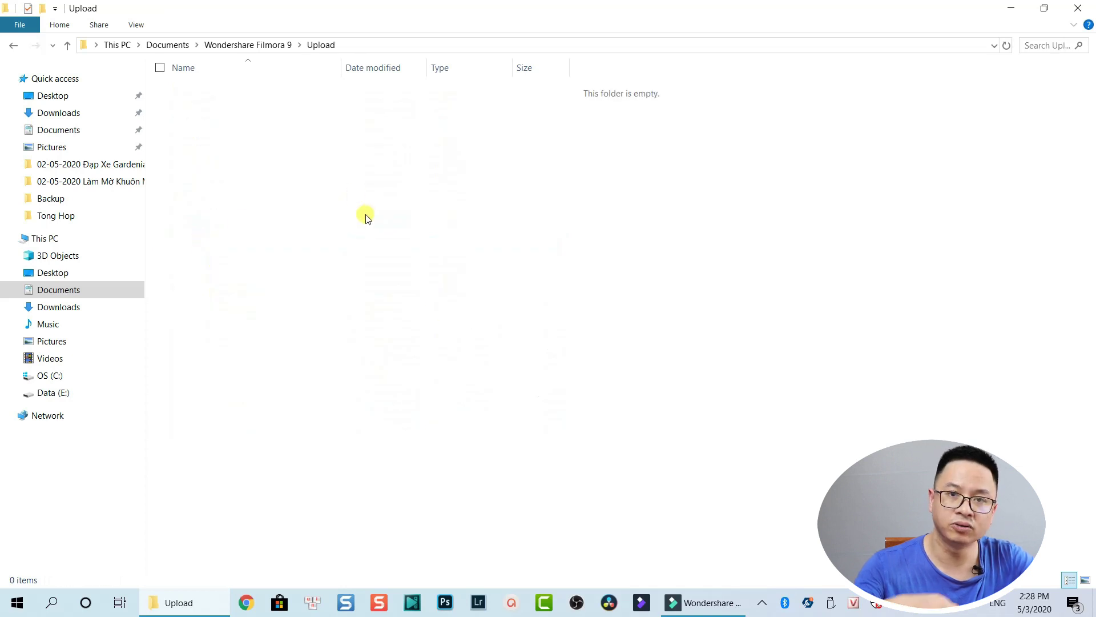
key(BackSpace)
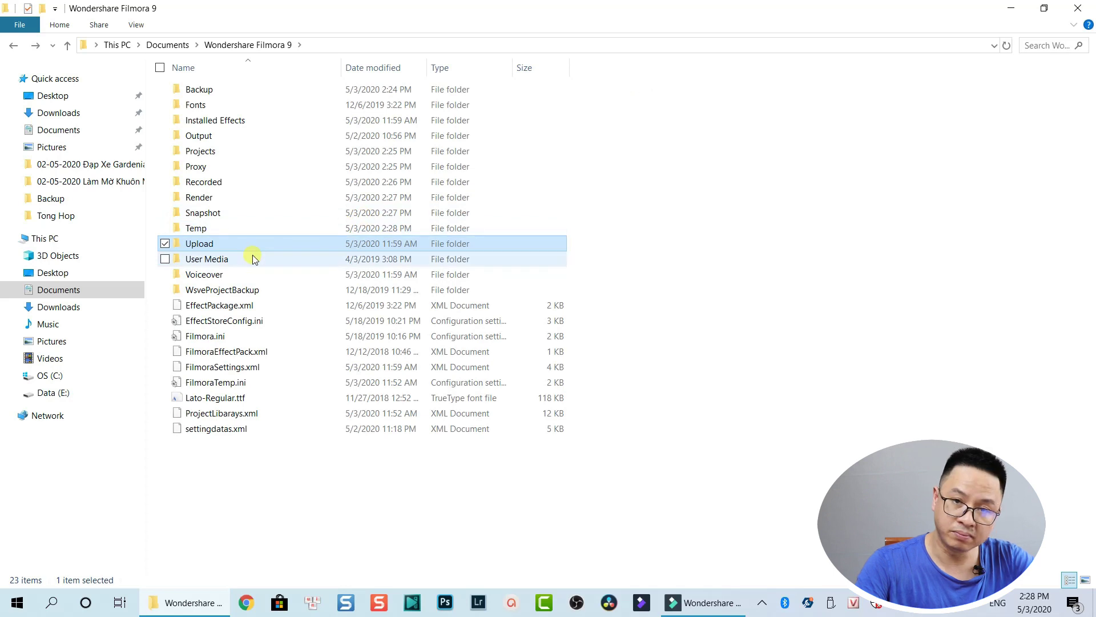
Delete everything in the Snapshot folder inside User Media and return to the Wondershare Filmora 9 folder
click(230, 258)
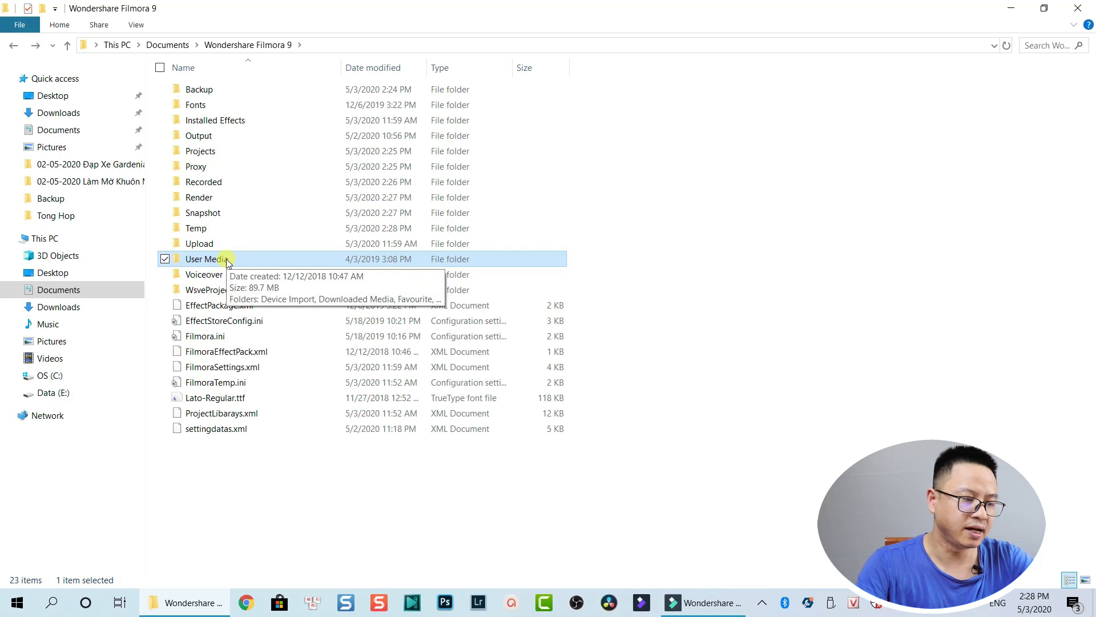
double_click(226, 259)
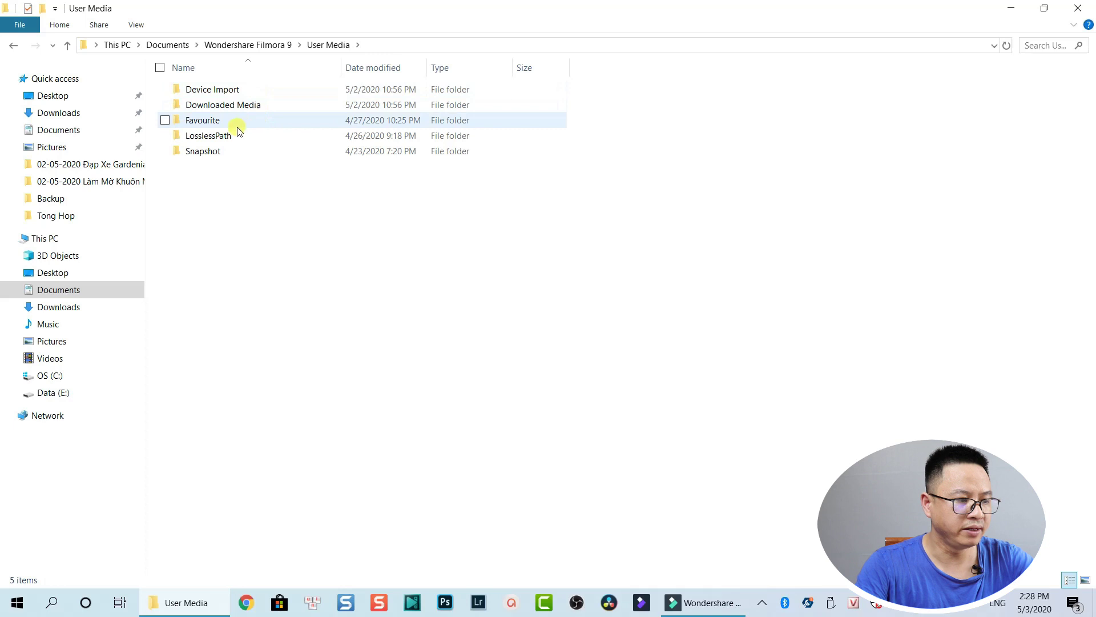
double_click(222, 153)
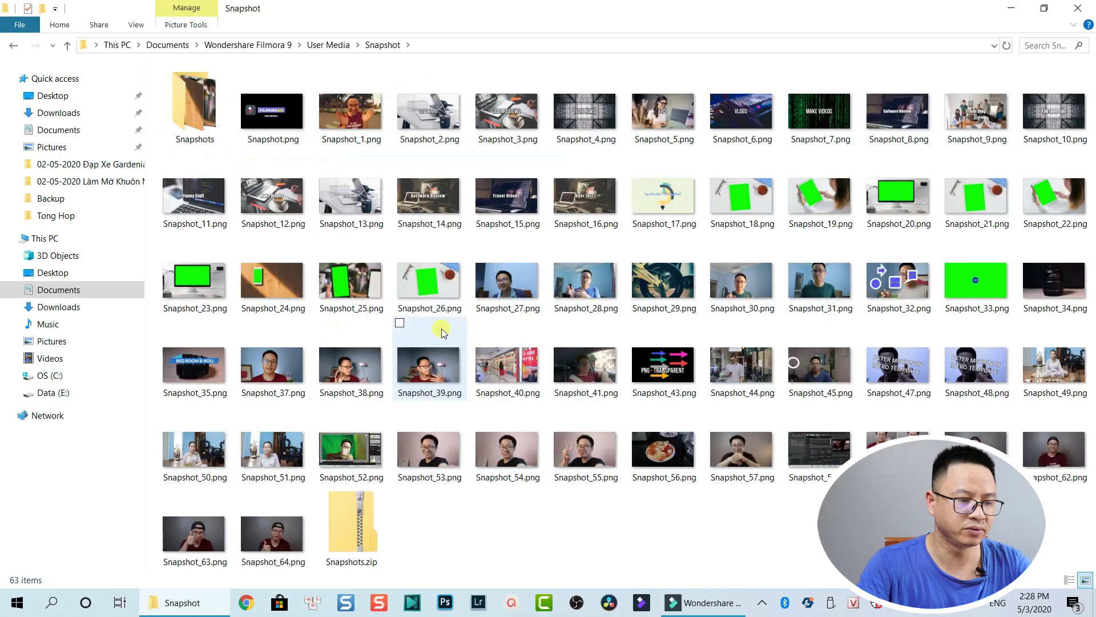
click(729, 389)
key(ctrl+a)
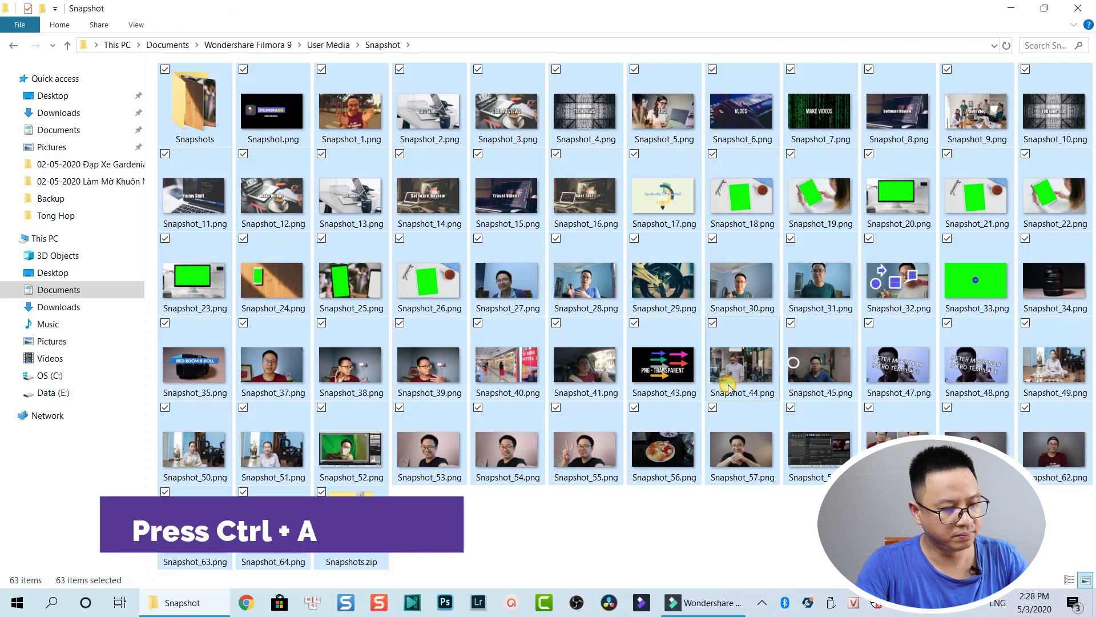
right_click(724, 363)
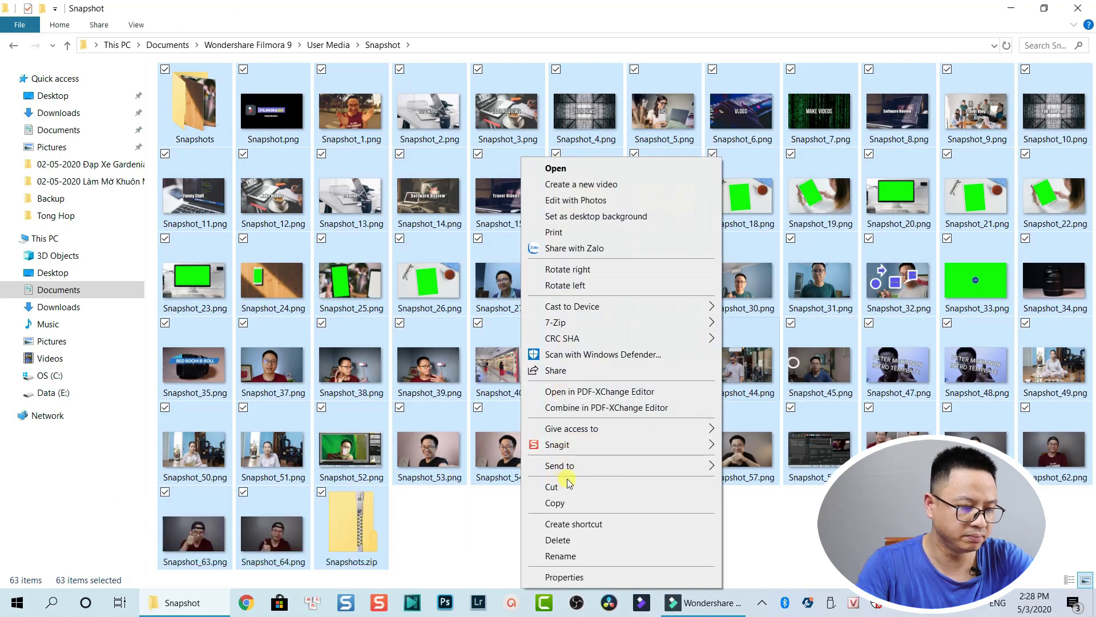
click(559, 539)
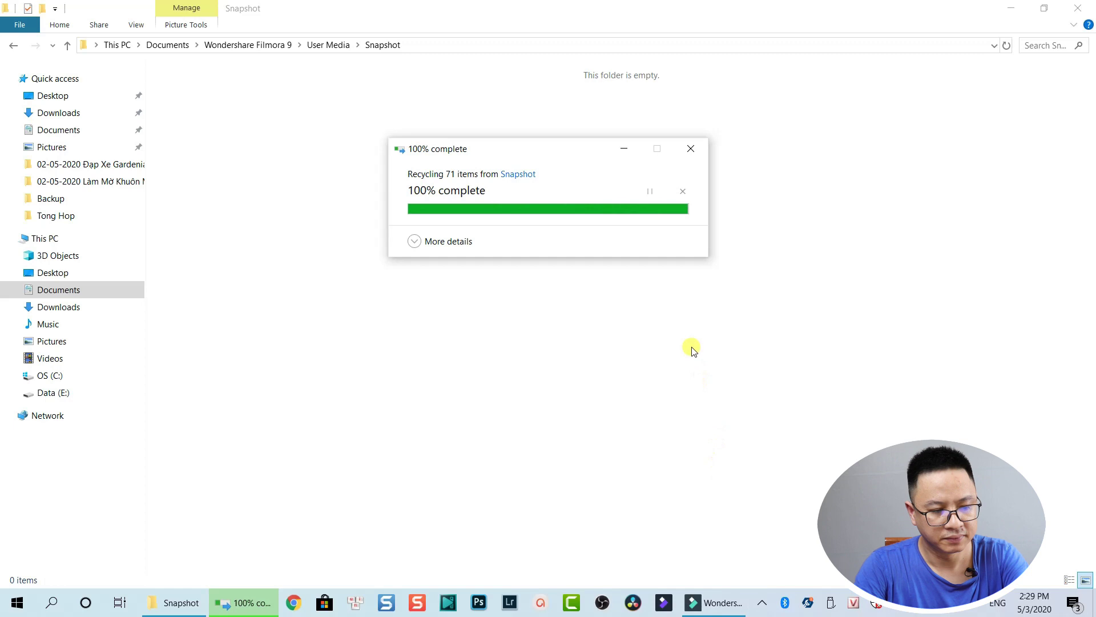
key(BackSpace)
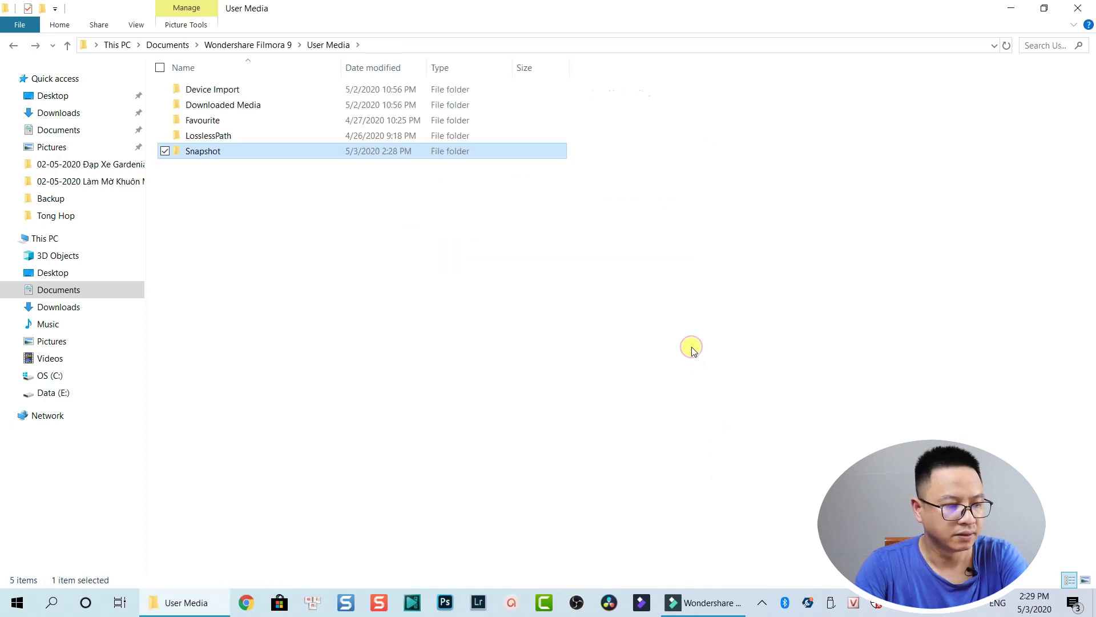
key(BackSpace)
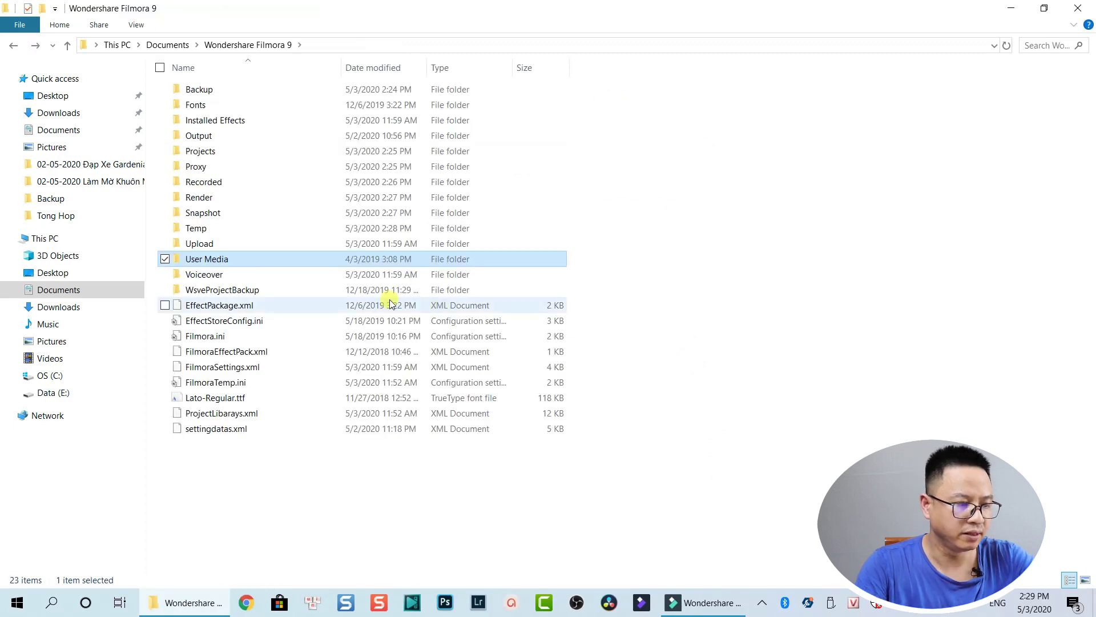
Delete all the M4A recordings in the Voiceover folder and return to the Wondershare Filmora 9 folder
mouse_move(226, 278)
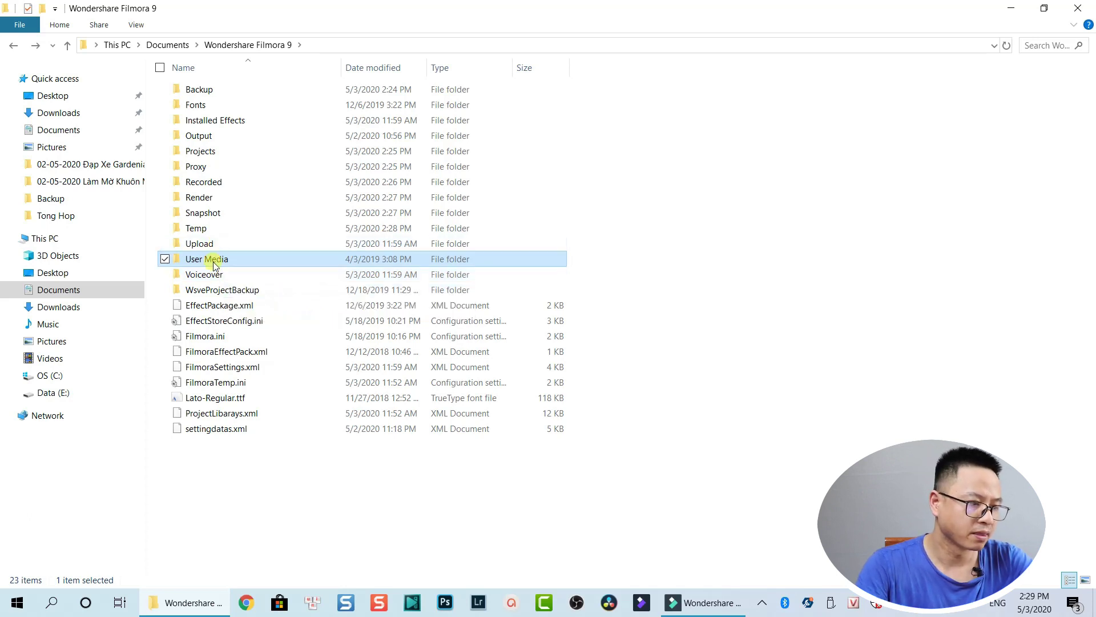
double_click(215, 275)
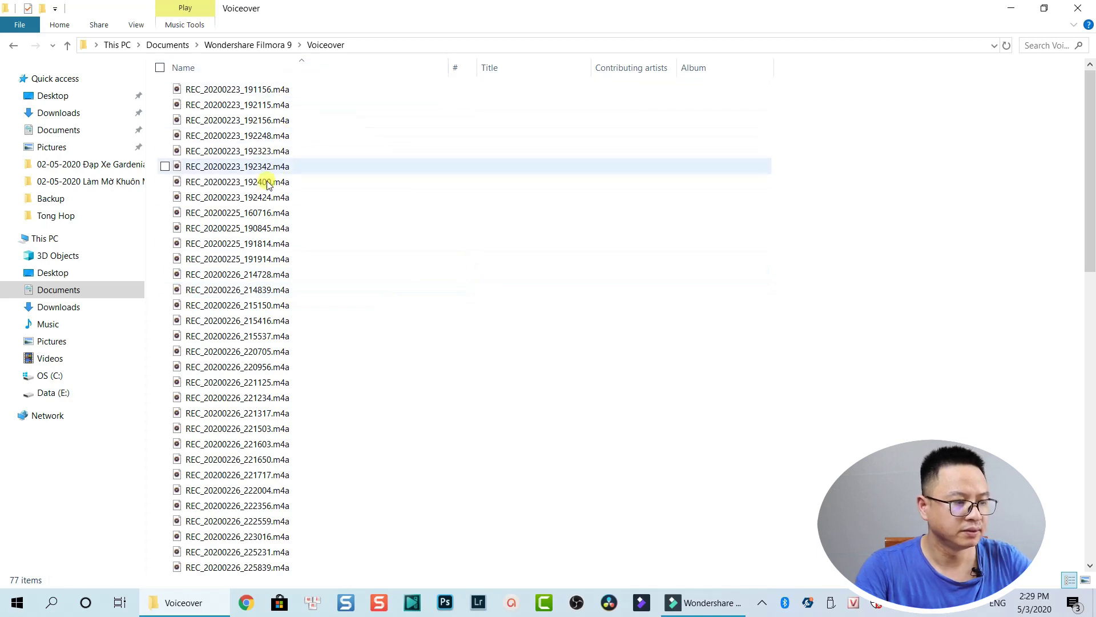
ctrl+scroll(242, 222, up, 2)
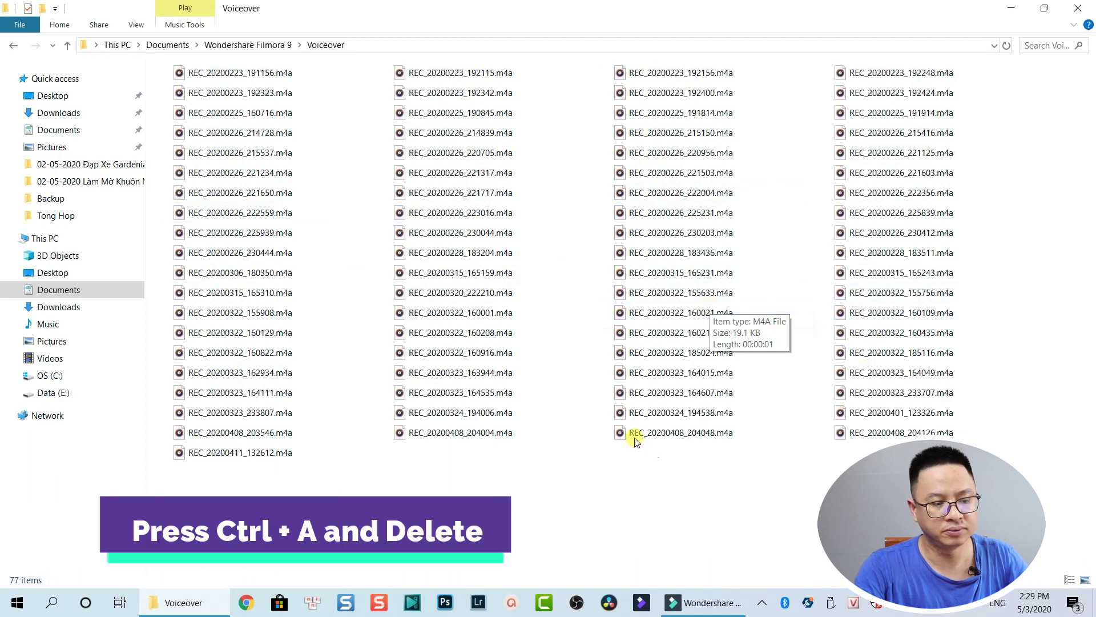
click(700, 320)
key(ctrl+a)
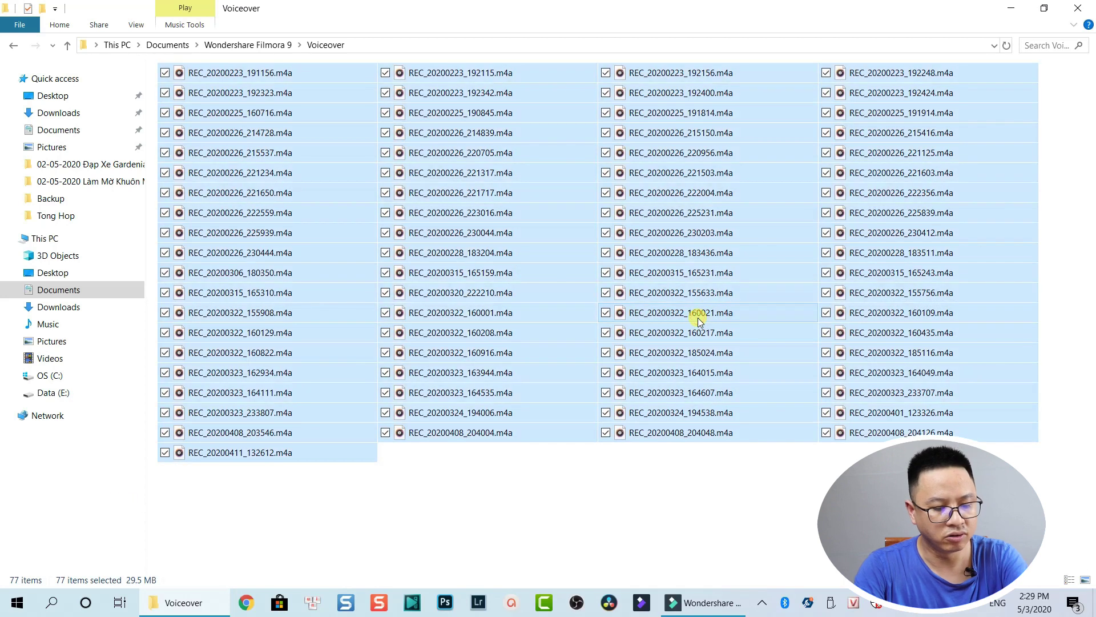
key(Delete)
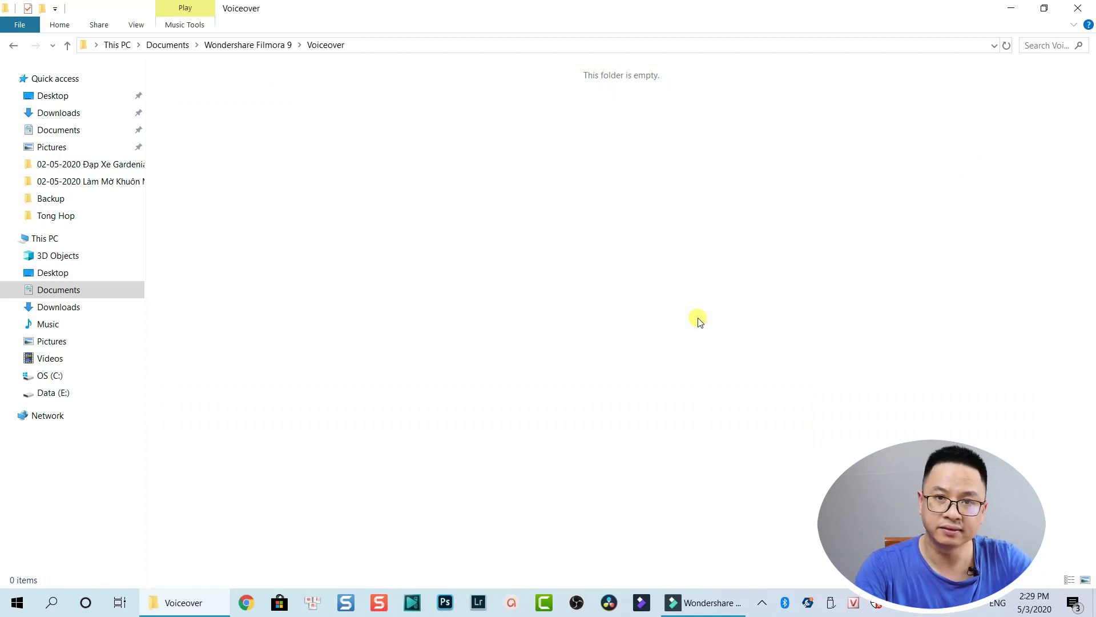
key(BackSpace)
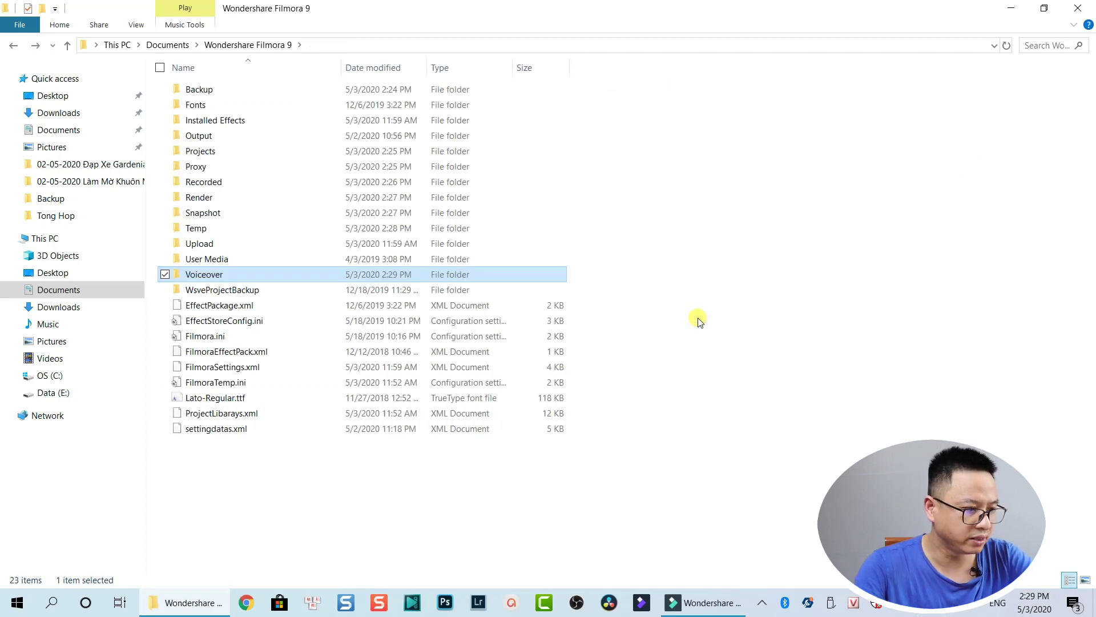
Check the contents of the WsveProjectBackup and Fonts folders and return to the Wondershare Filmora 9 folder
double_click(228, 292)
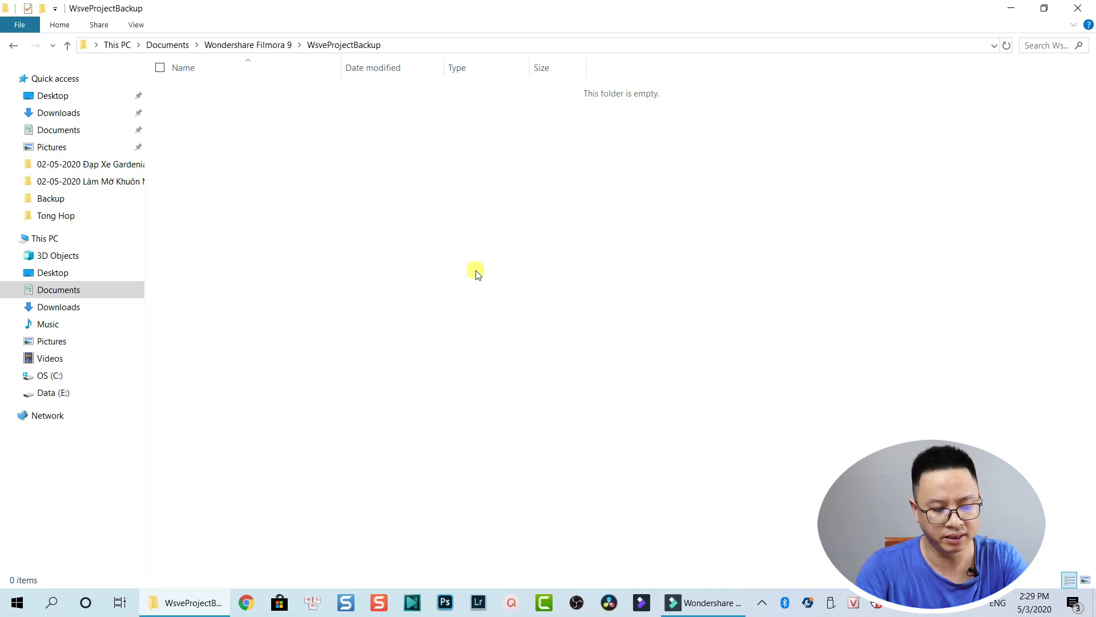
key(alt+Left)
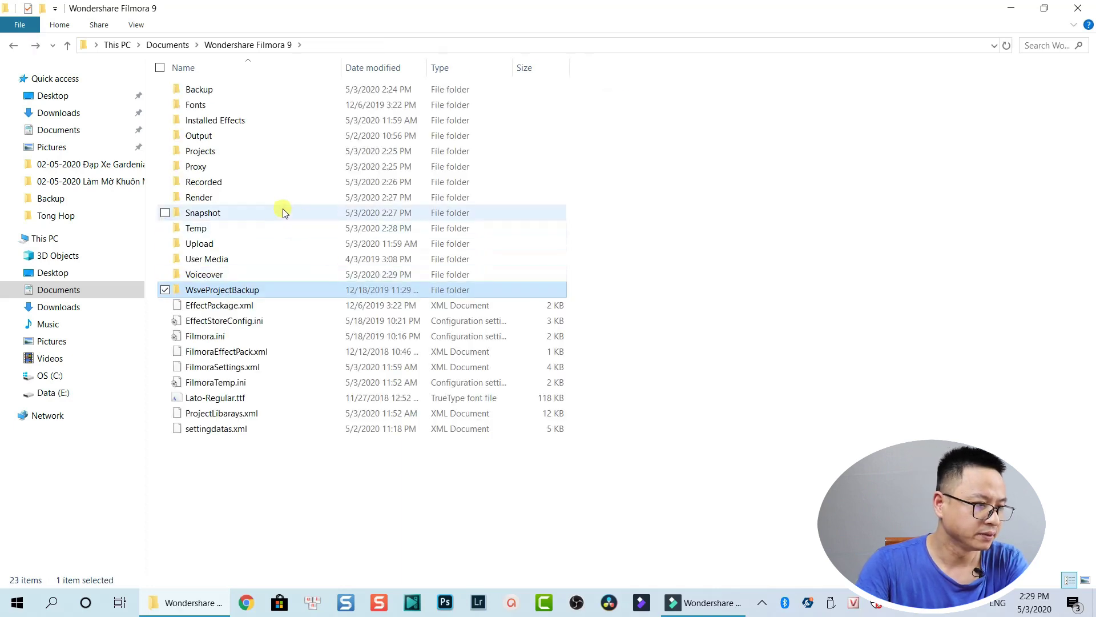
double_click(206, 105)
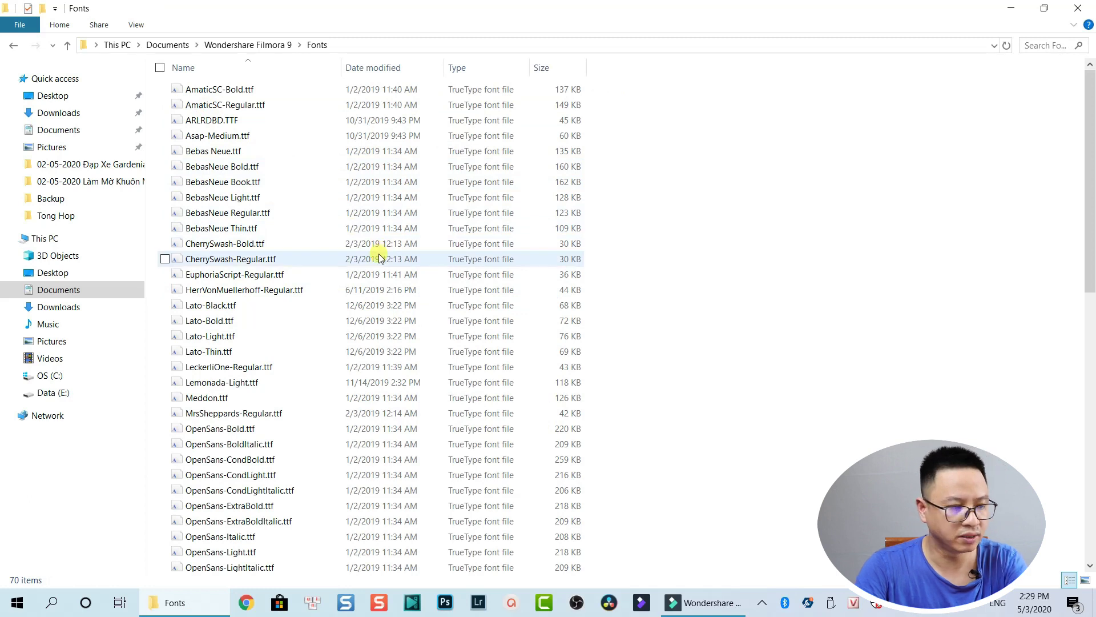
key(alt+Left)
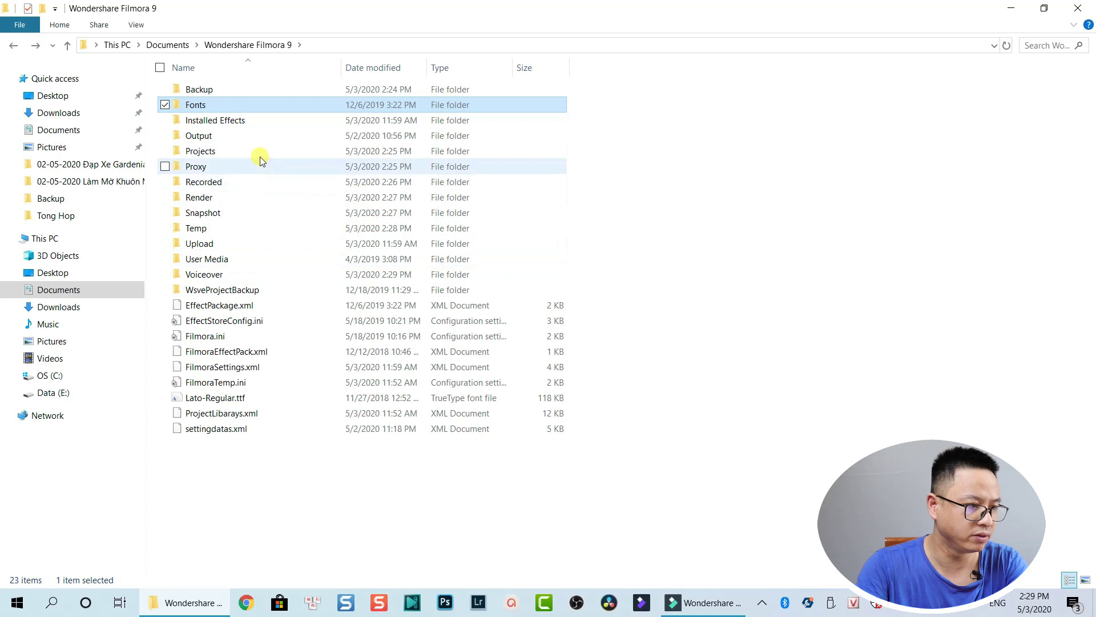
Delete the "How to extend C Drive Windows 10" .fsthumb and .wfp files from the Output folder
double_click(229, 137)
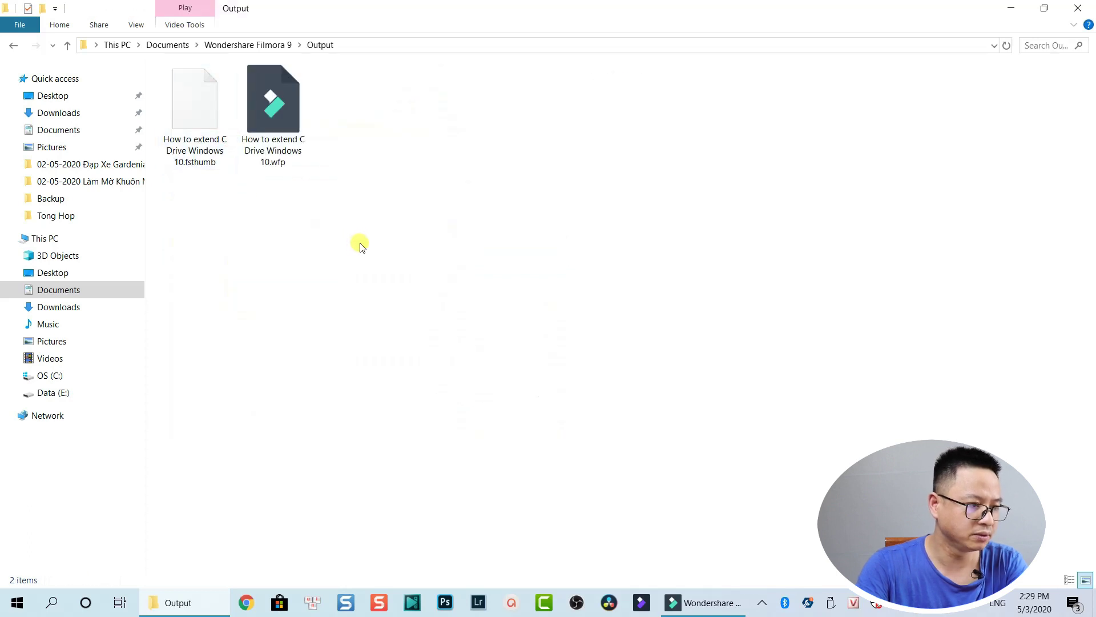
drag(349, 200, 201, 90)
key(Delete)
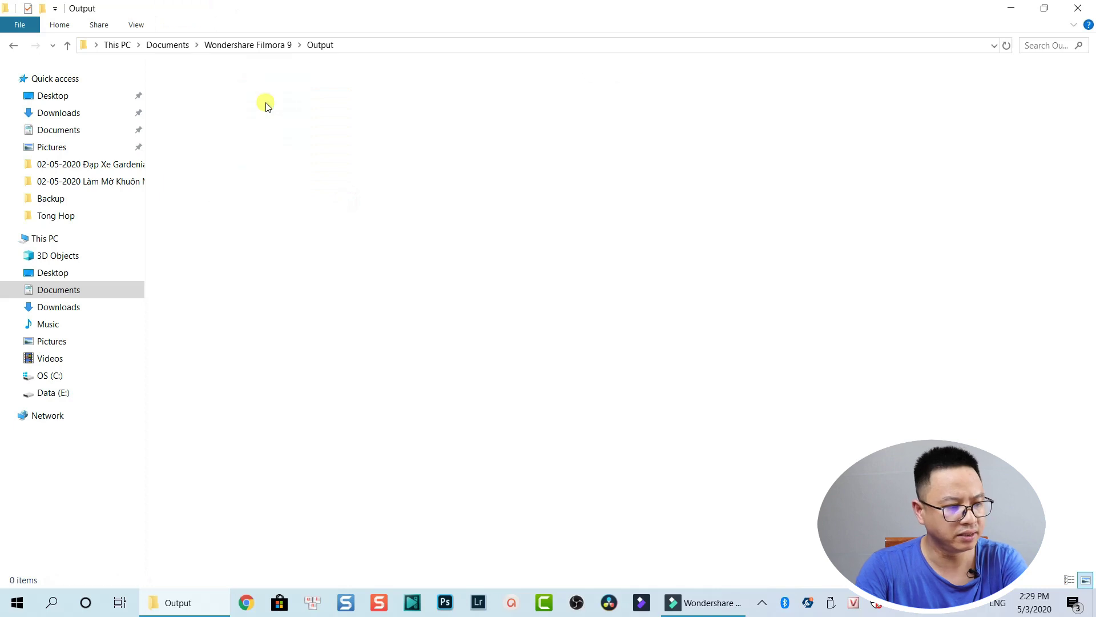
click(376, 177)
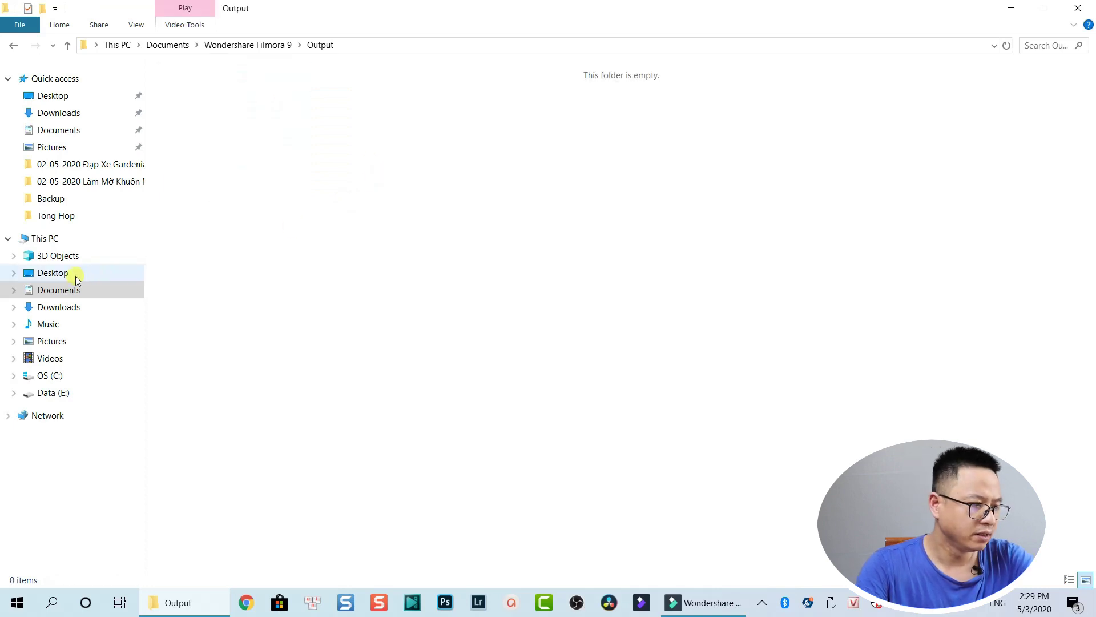
Check the size of the Wondershare Filmora 9 folder in Documents and the free space on the drives in This PC
click(54, 290)
click(230, 276)
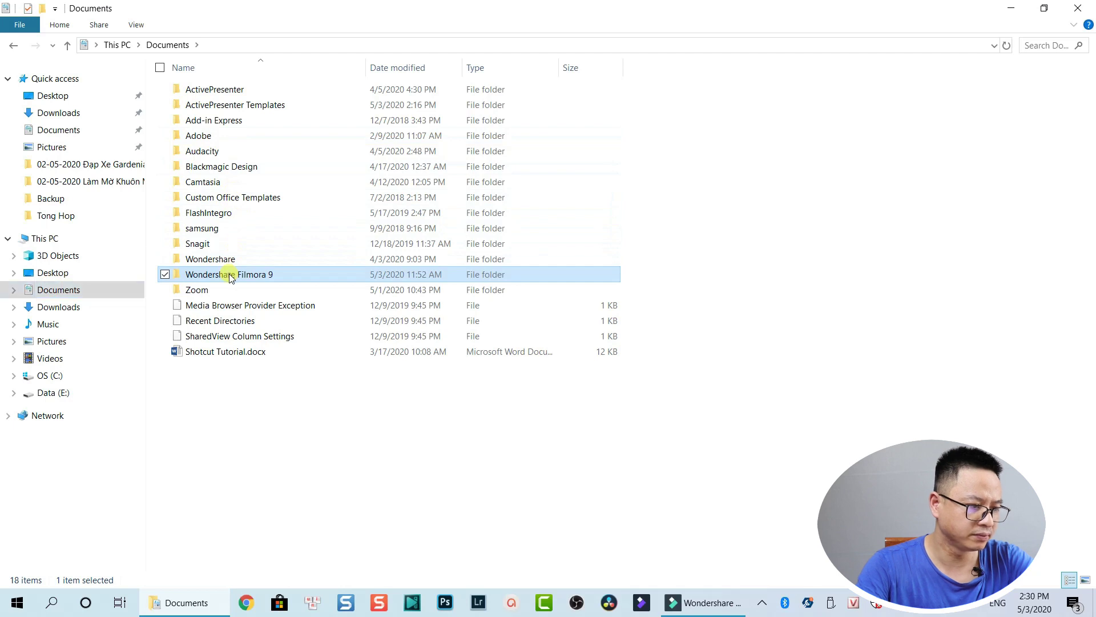
right_click(231, 276)
click(92, 576)
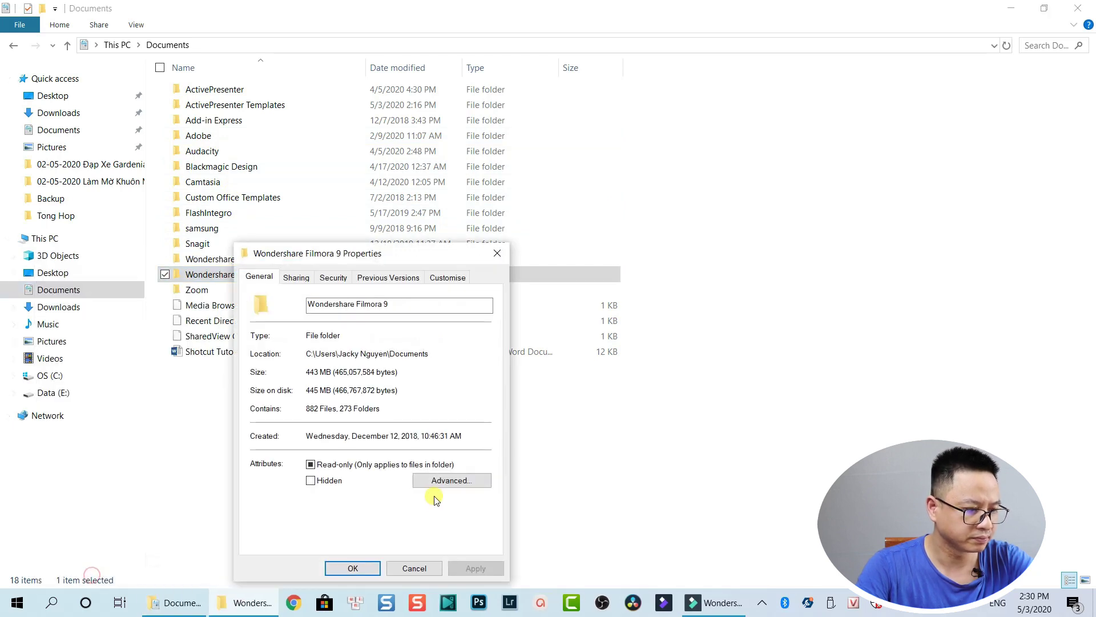
drag(370, 259, 861, 32)
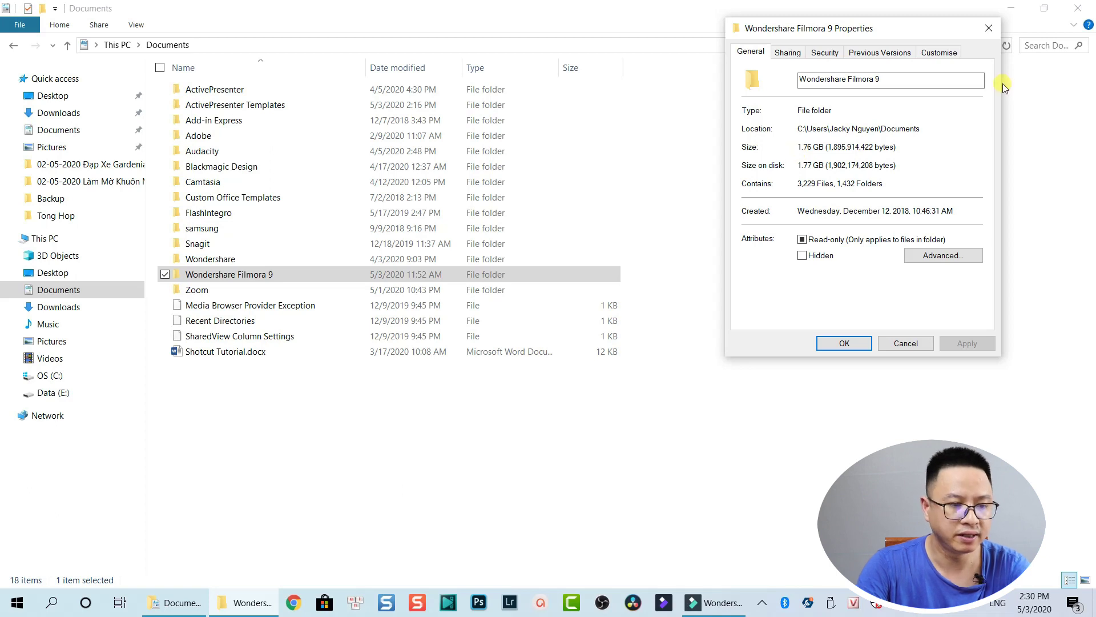
click(991, 30)
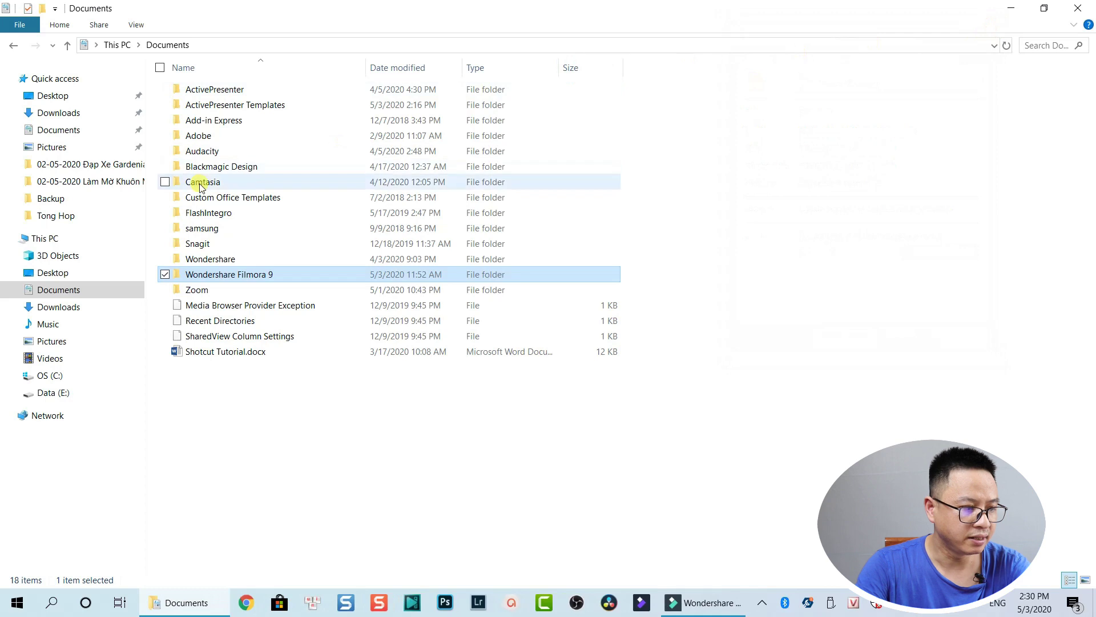
click(51, 238)
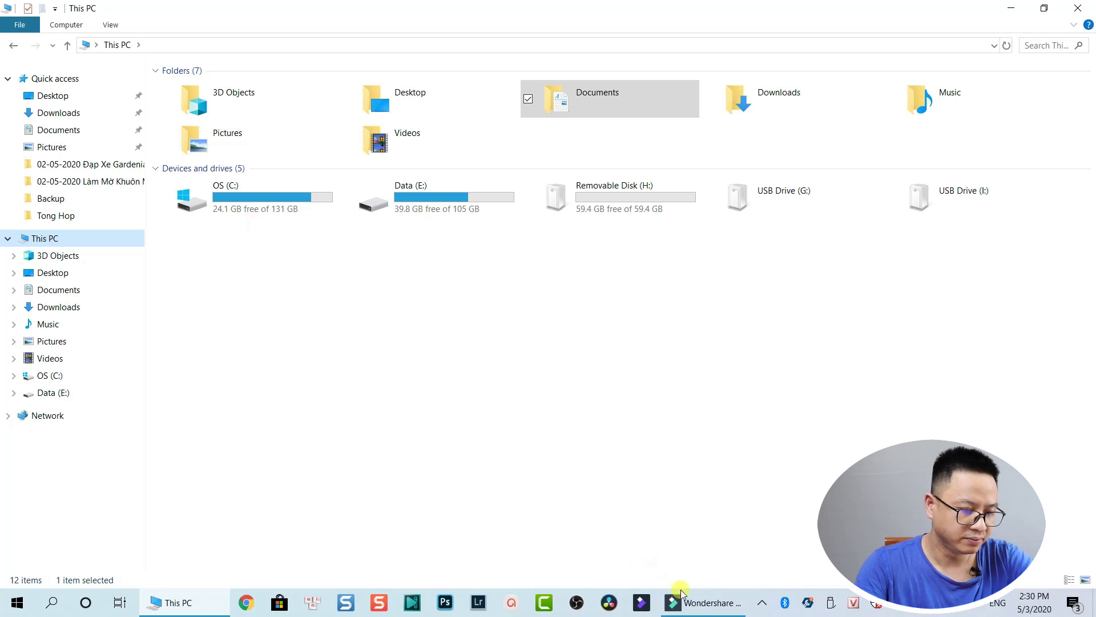
Close Filmora 9 and the This PC window to get back to the desktop
mouse_move(694, 603)
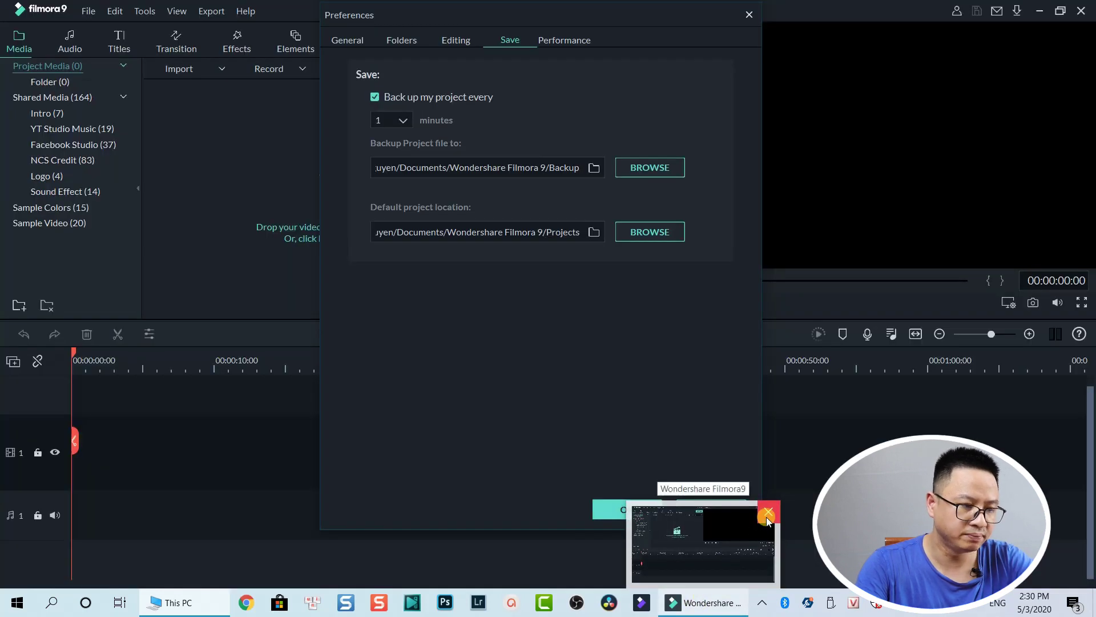
click(766, 513)
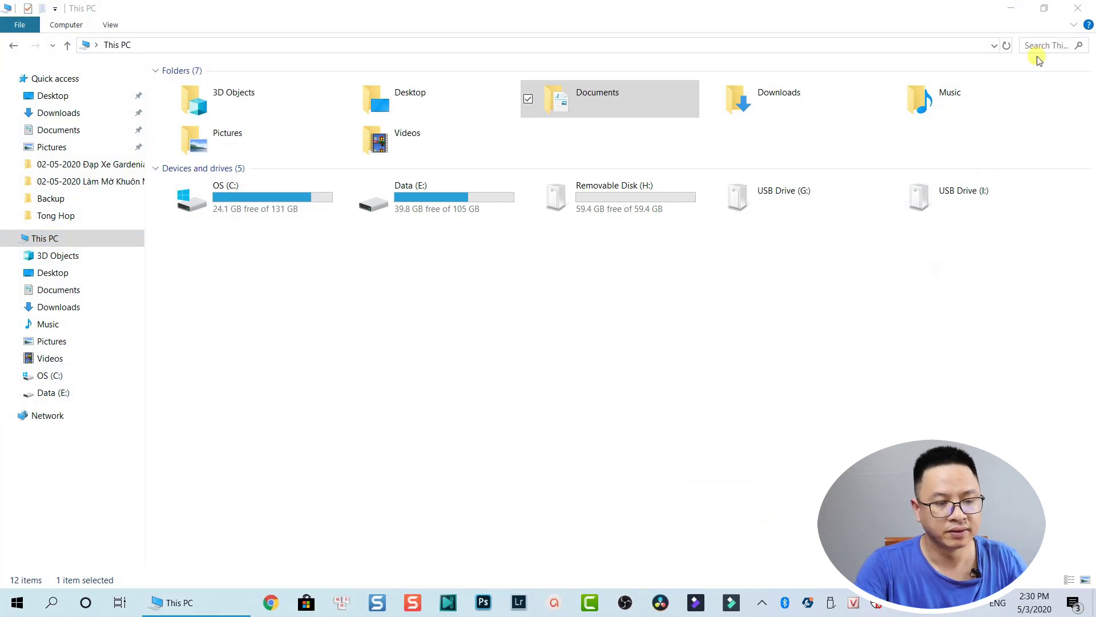
click(1081, 9)
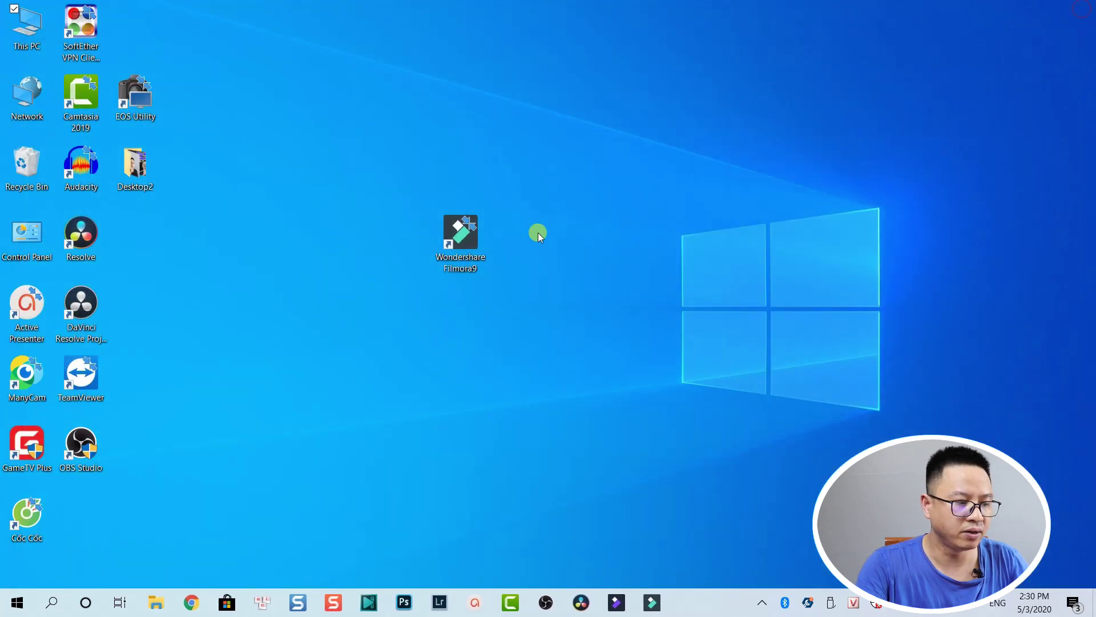
Empty the Recycle Bin, permanently deleting all of its items
right_click(15, 162)
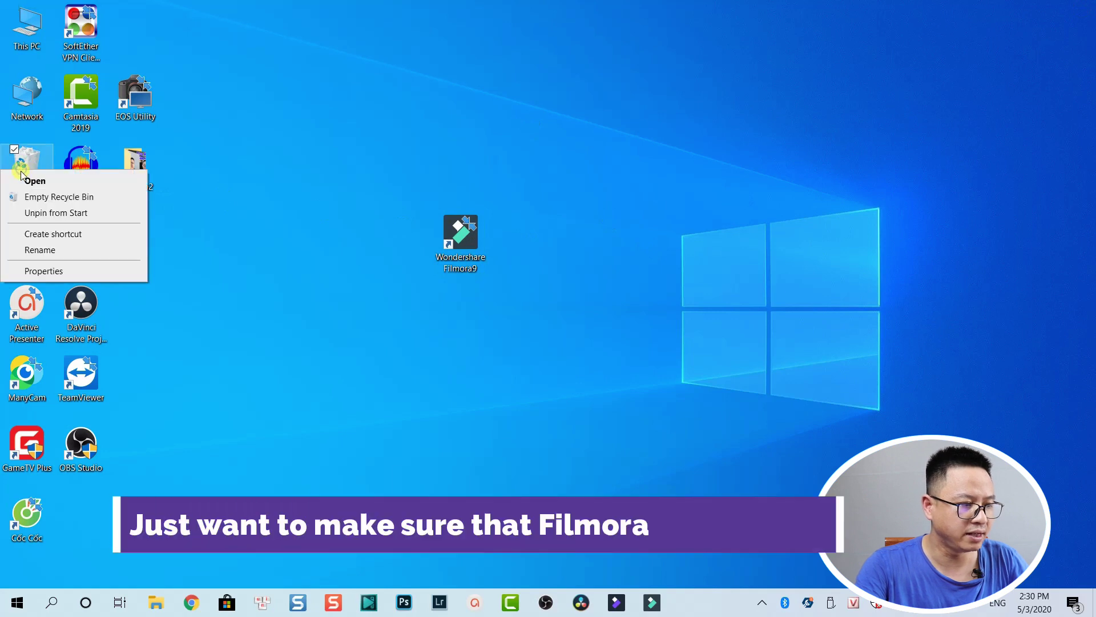
click(26, 196)
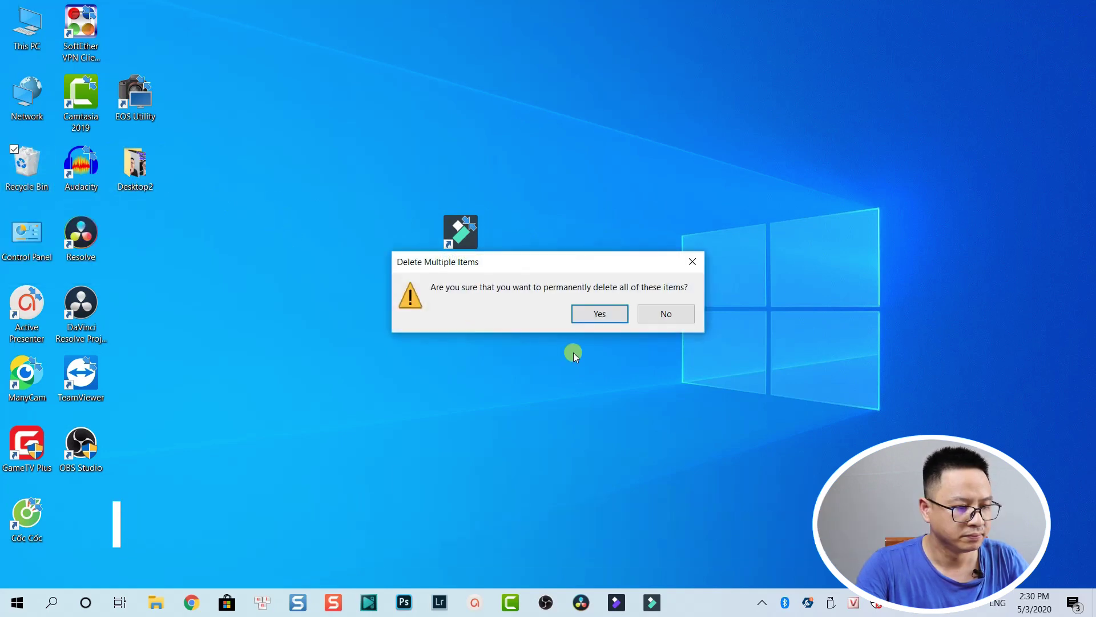
click(600, 315)
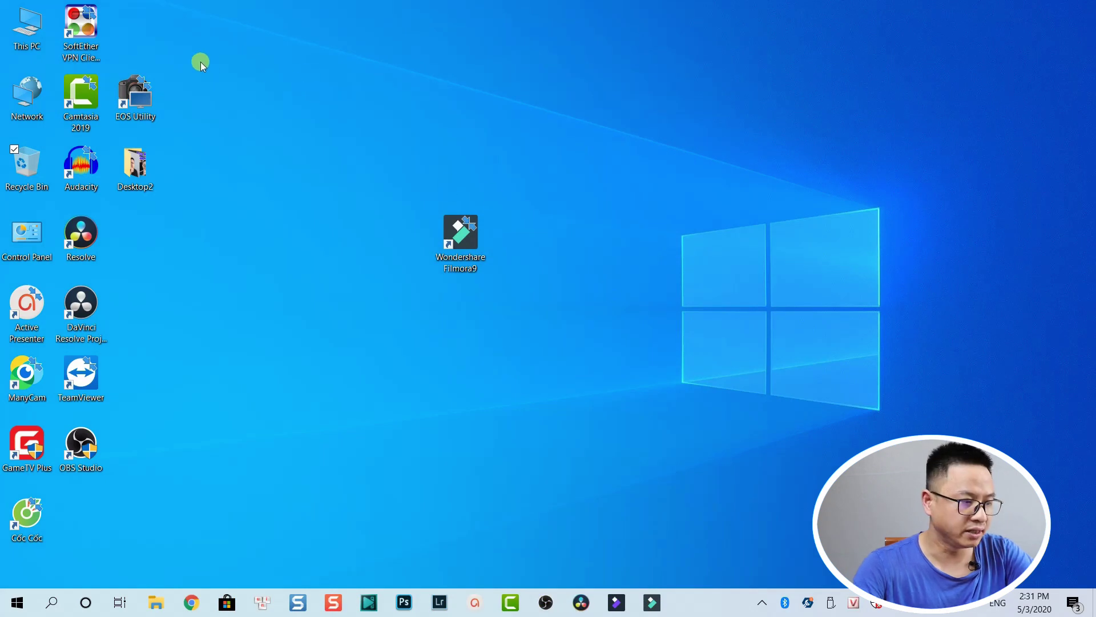
Check the free space on the OS (C:) drive in This PC and launch Wondershare Filmora 9 from the desktop
double_click(26, 31)
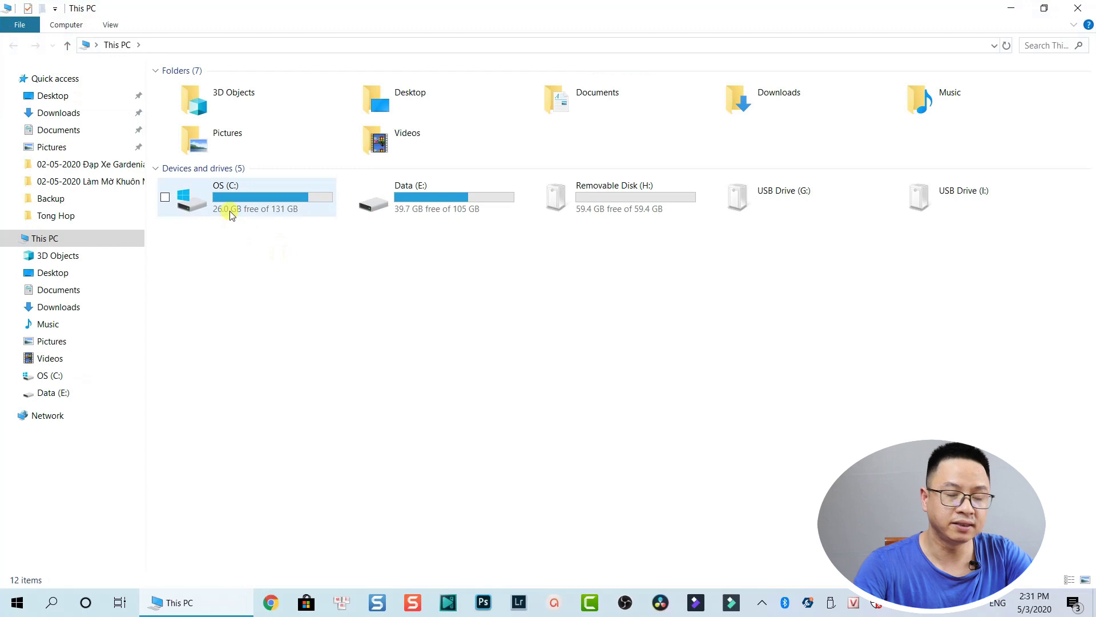
click(1078, 8)
click(469, 242)
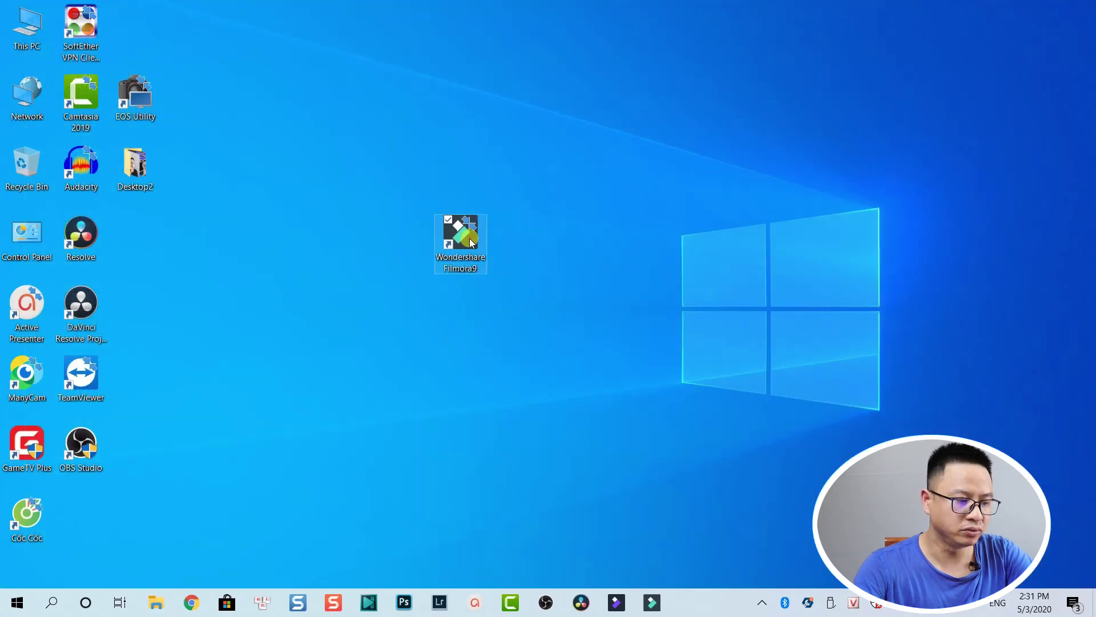
double_click(469, 242)
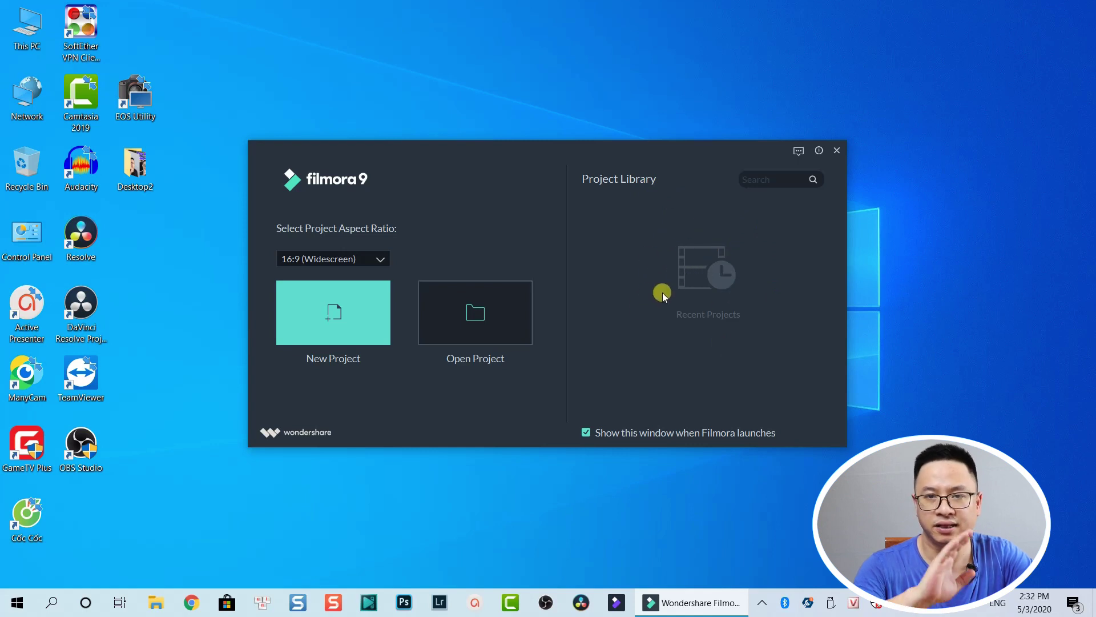
Create a new 16:9 (Widescreen) project and check that the Project Media folder and Shared Media library load
click(325, 306)
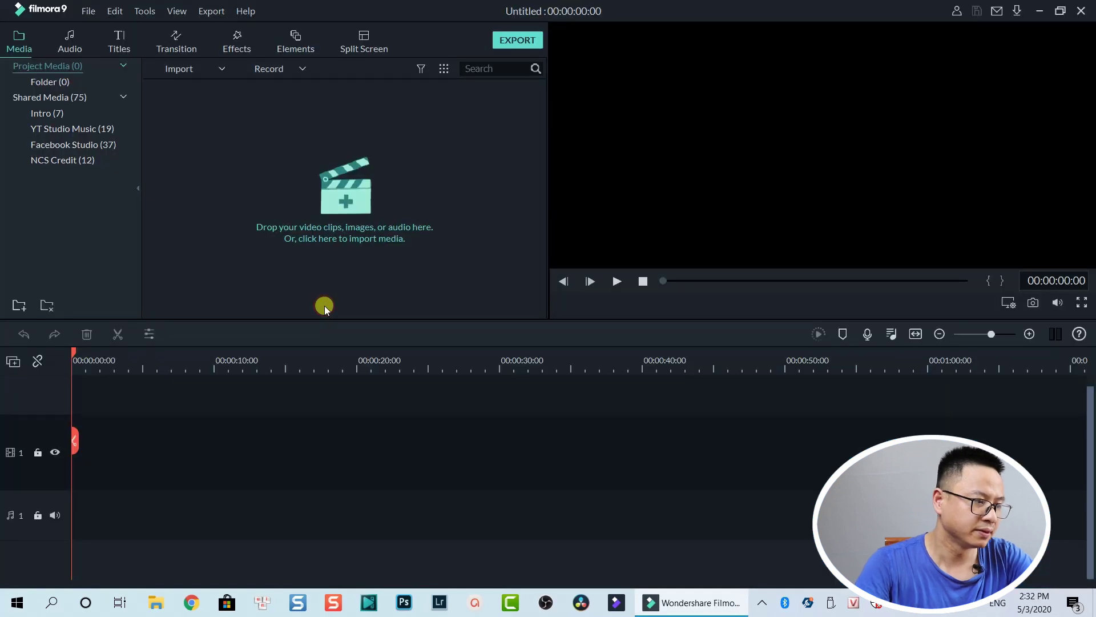
click(55, 98)
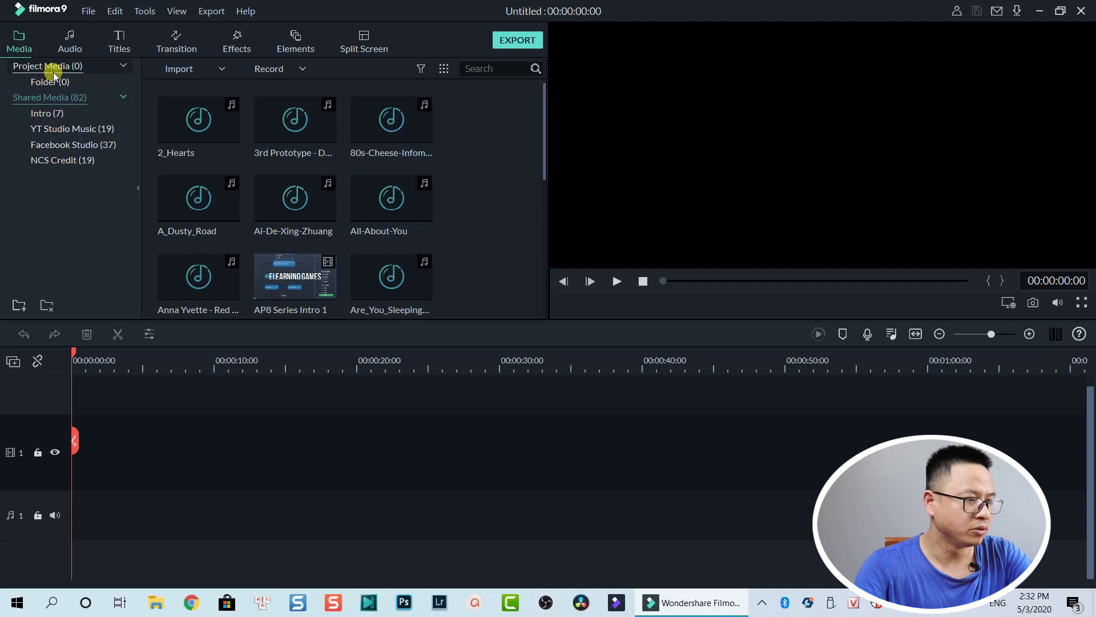
click(45, 82)
click(46, 97)
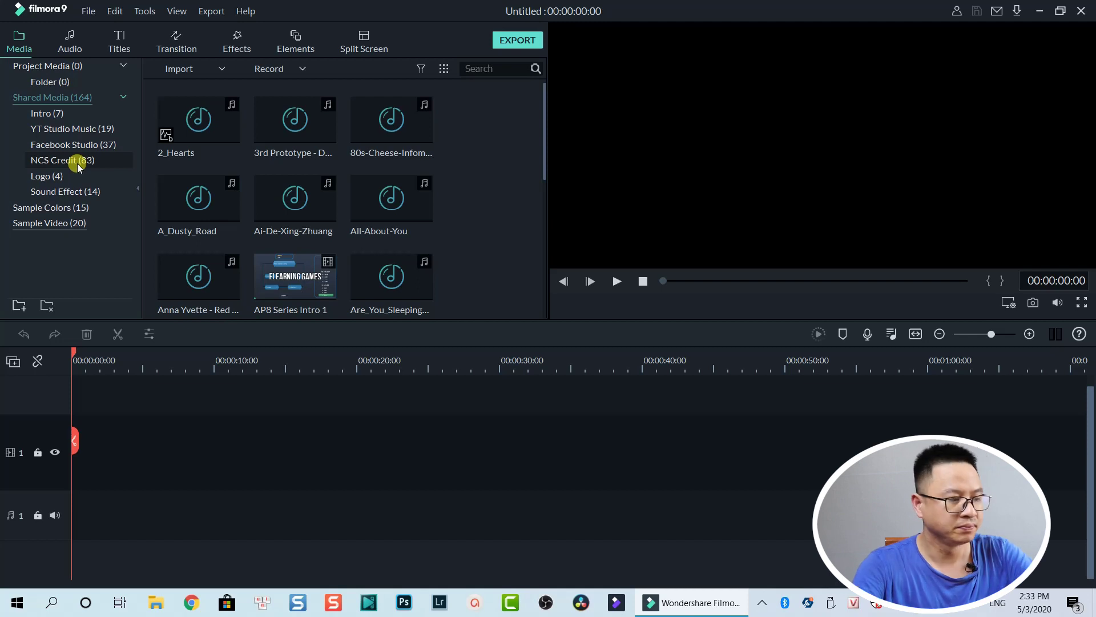
Look through the Sample Colors and Sample Video media, and the available transitions and effects
click(63, 208)
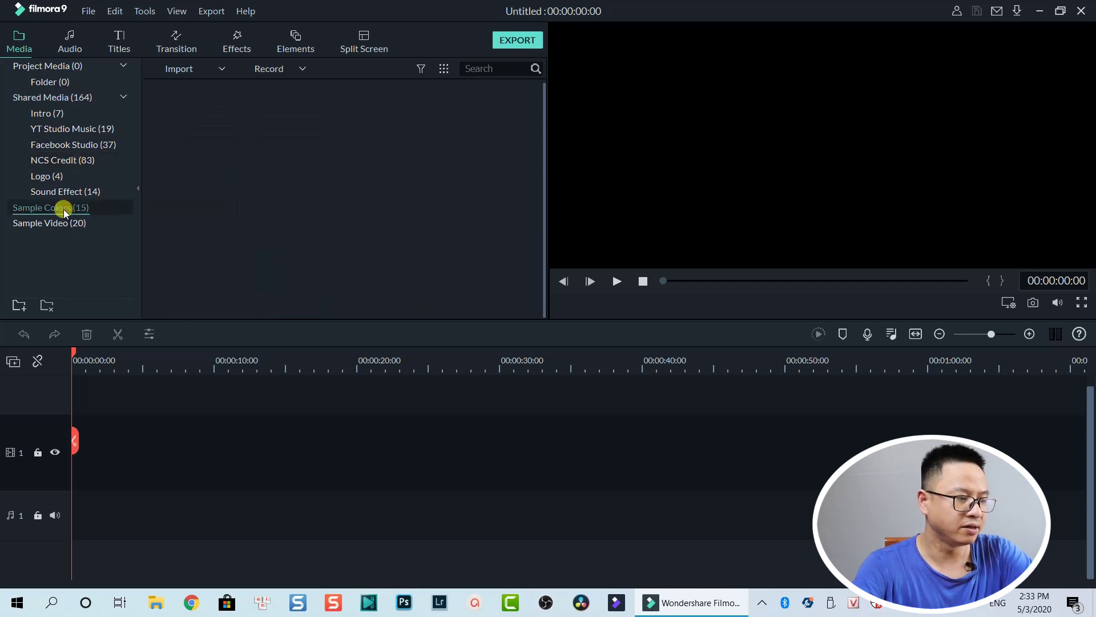
click(56, 224)
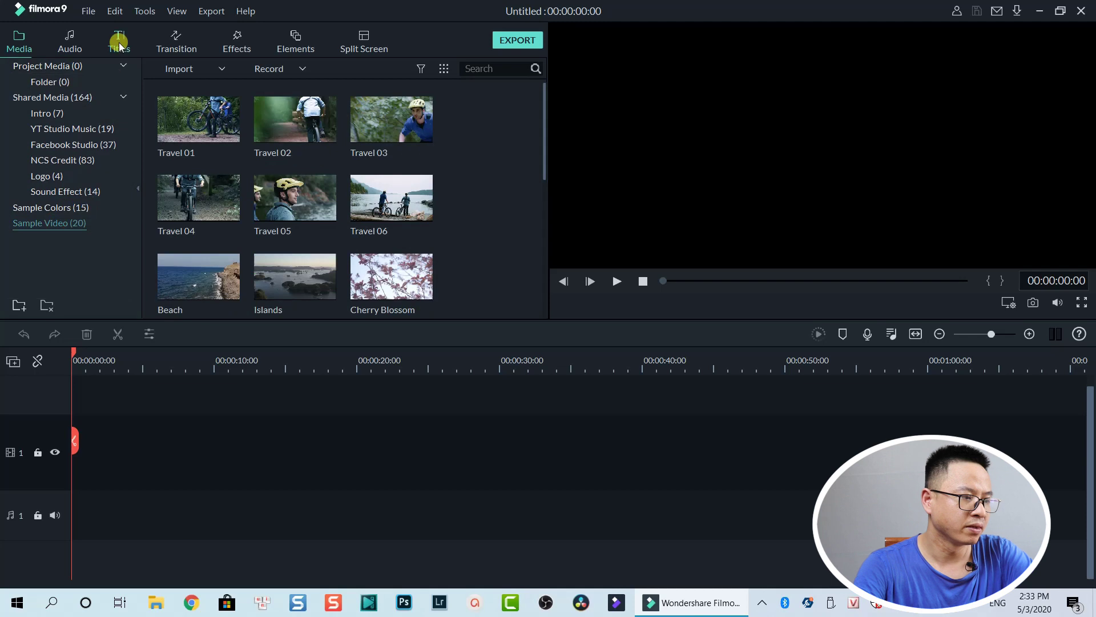
click(176, 43)
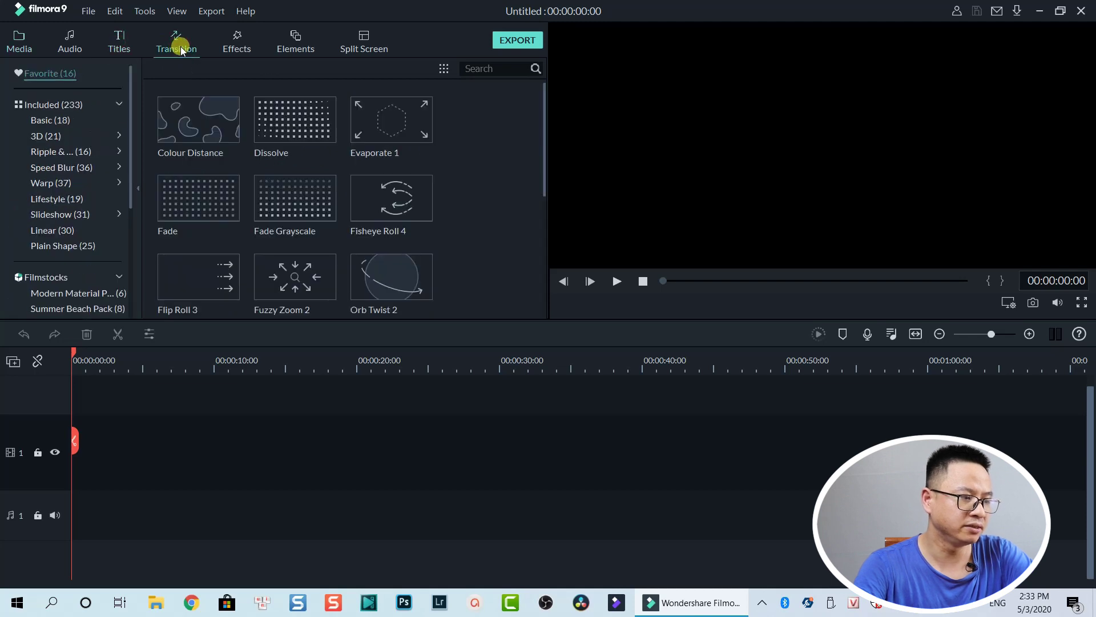
click(269, 44)
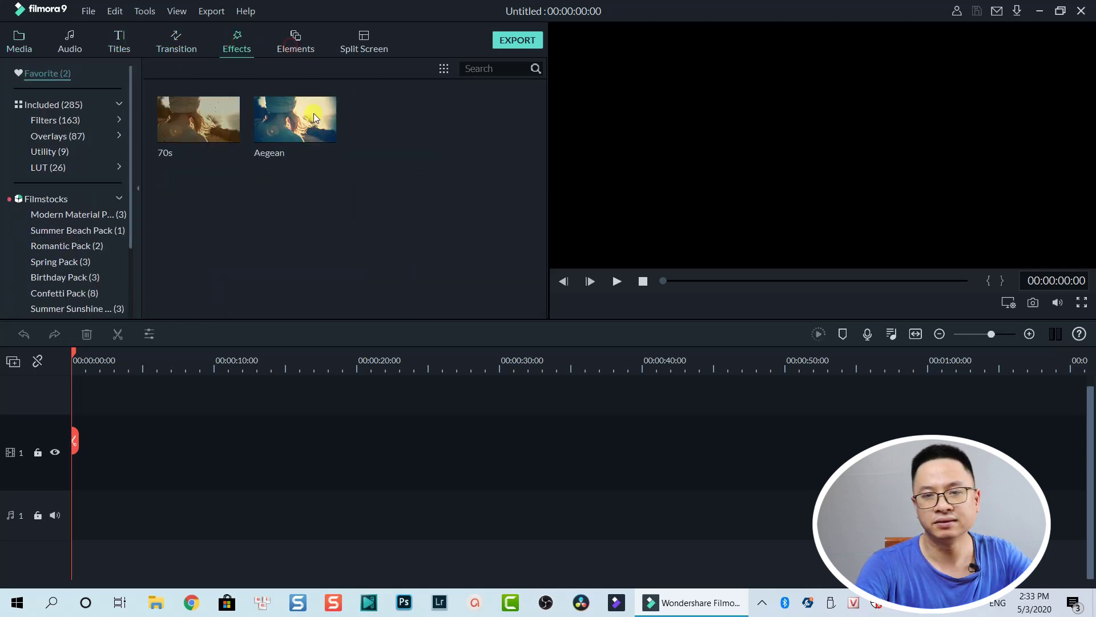